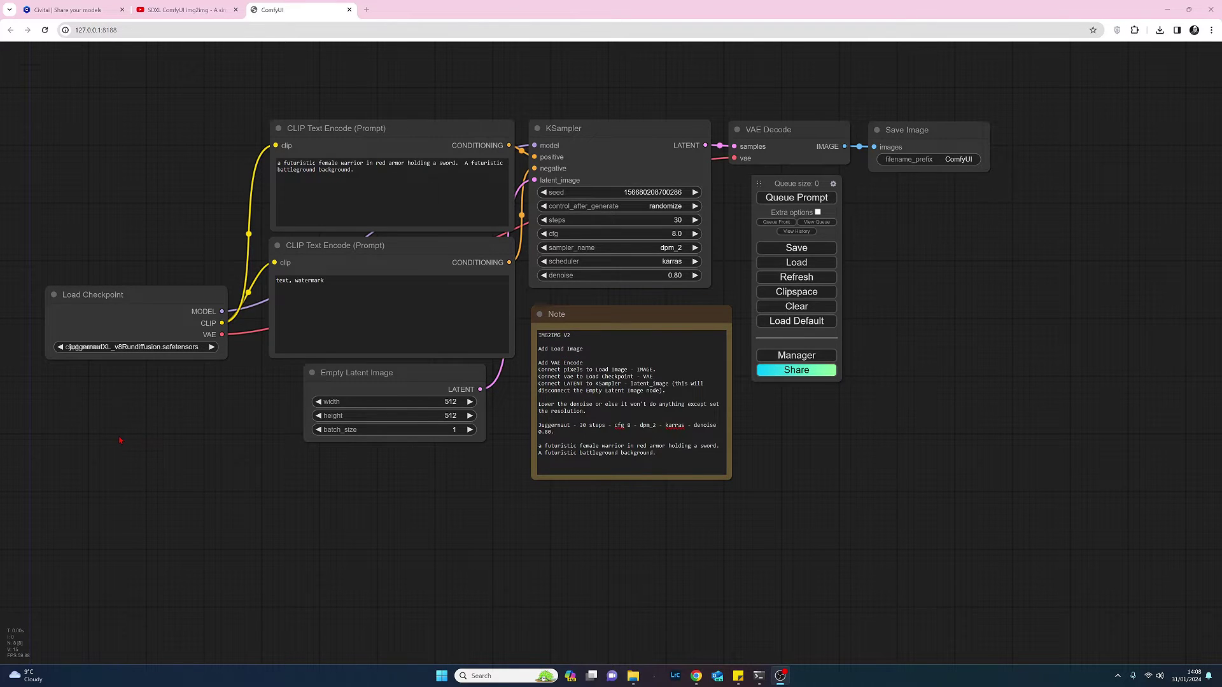
- Add a Load Image node from the image category and place it below the checkpoint loader
{"action": "right_click", "coordinate": [121, 439]}
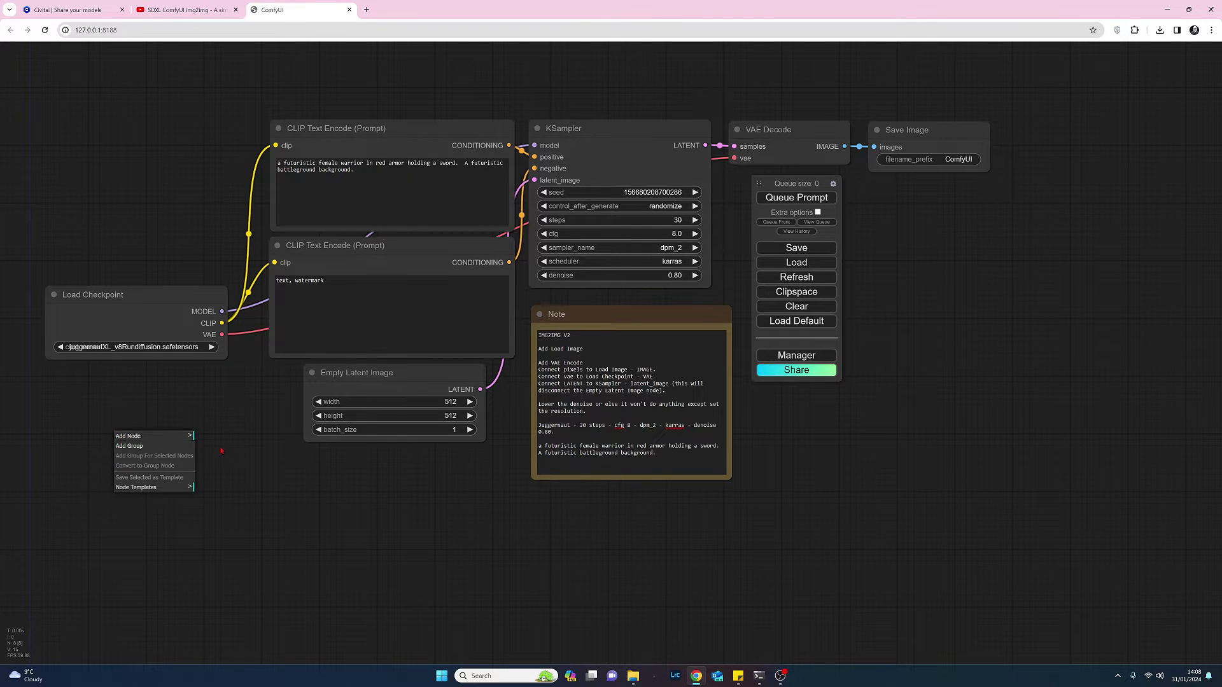
{"action": "left_click", "coordinate": [172, 441]}
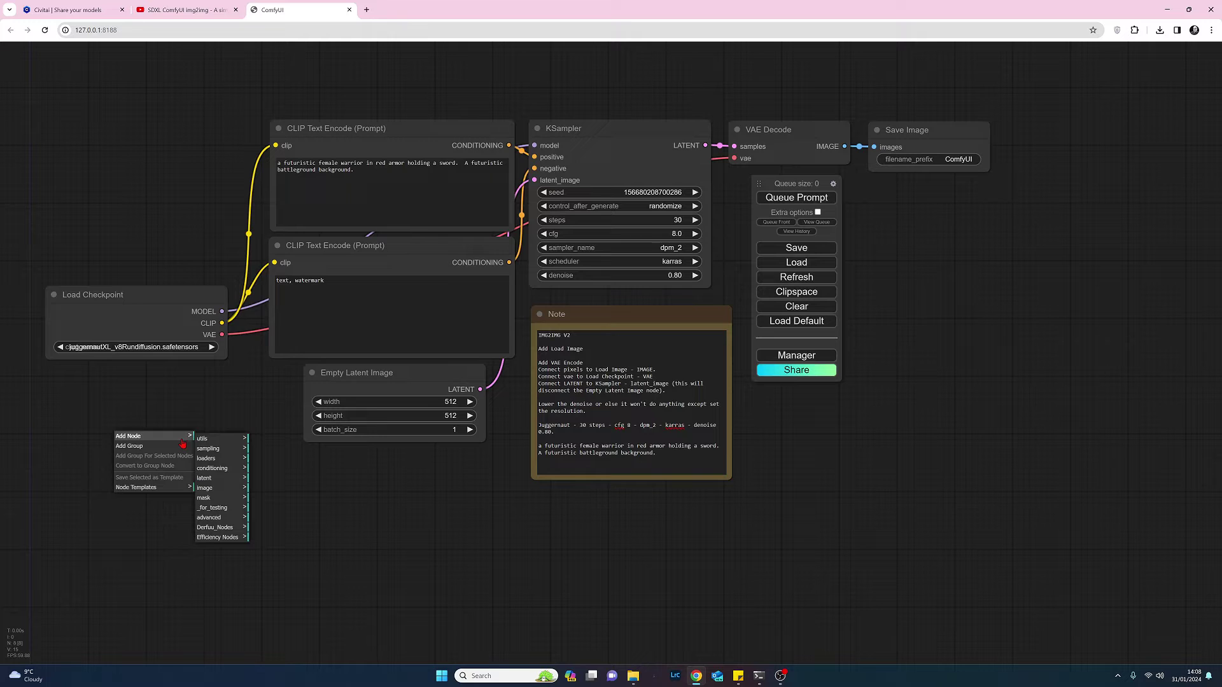
{"action": "left_click", "coordinate": [212, 492]}
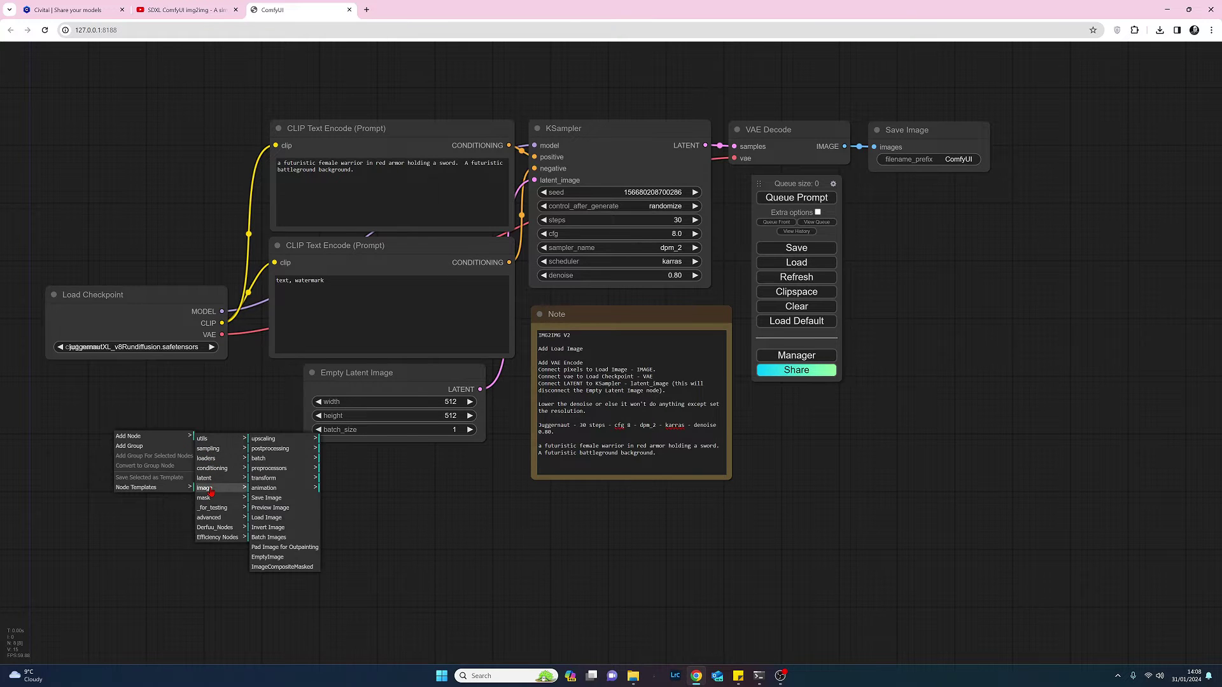
{"action": "left_click", "coordinate": [271, 520]}
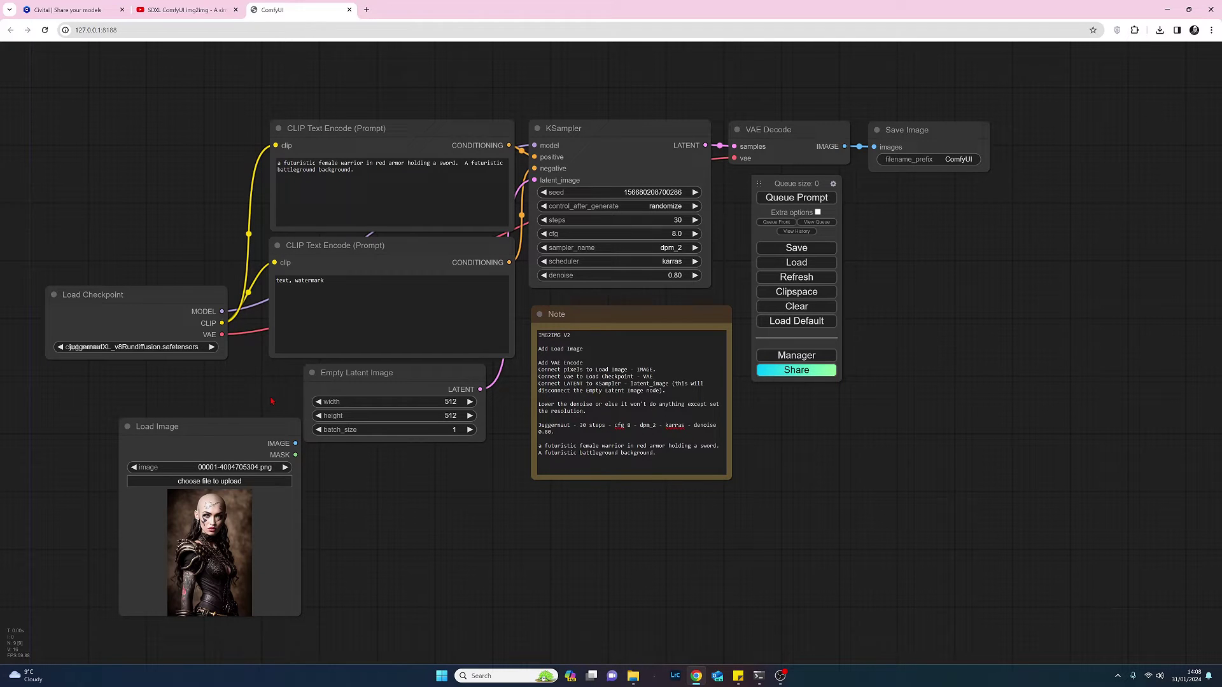
{"action": "left_click_drag", "start_coordinate": [247, 425], "coordinate": [200, 400]}
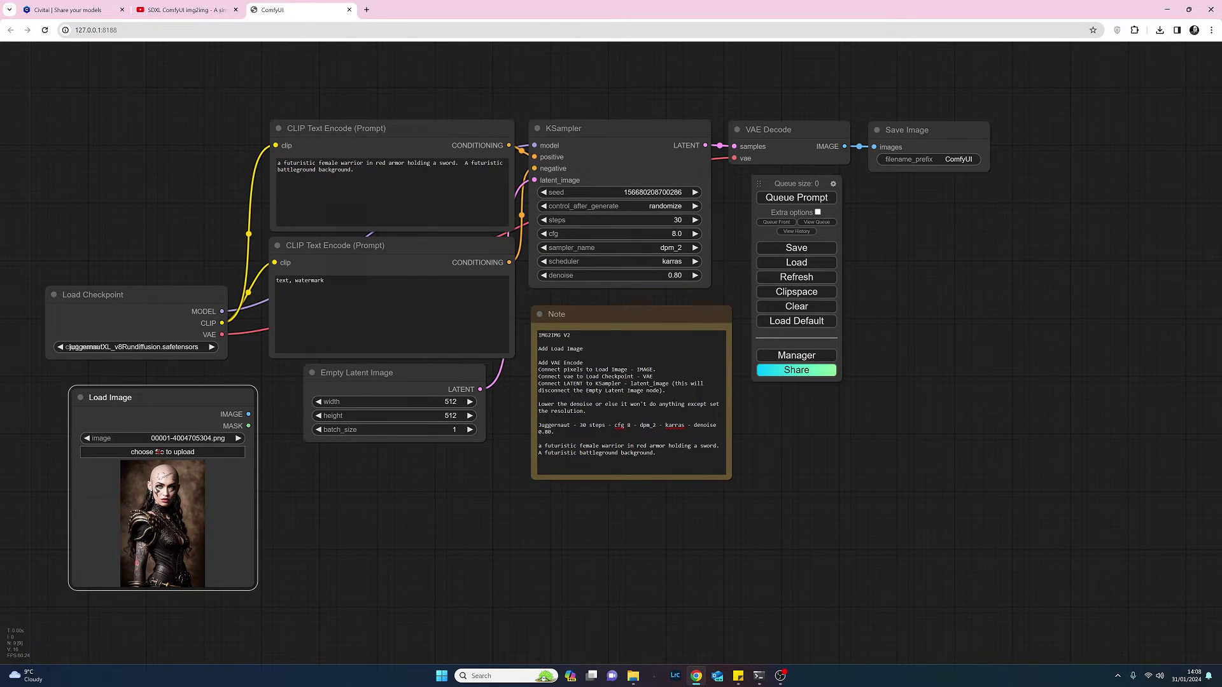
- Load the dancer picture ComfyUI_00246.png into the Load Image node
{"action": "left_click", "coordinate": [159, 453]}
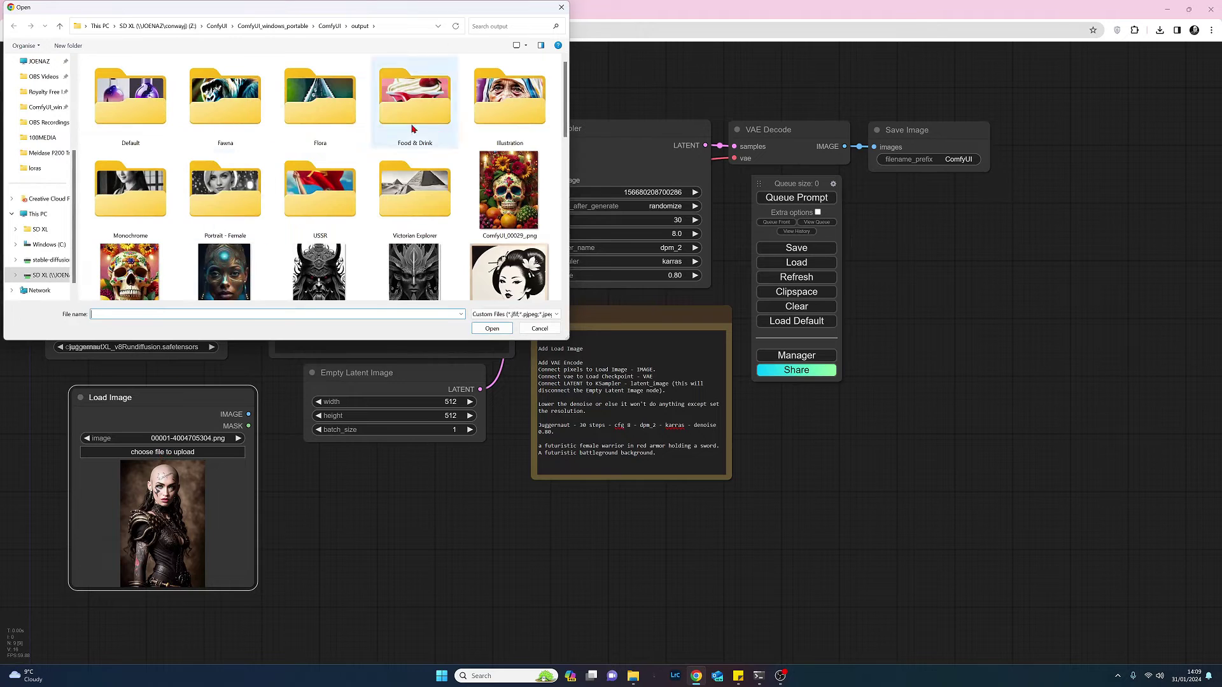
{"action": "left_click_drag", "start_coordinate": [565, 99], "coordinate": [566, 228]}
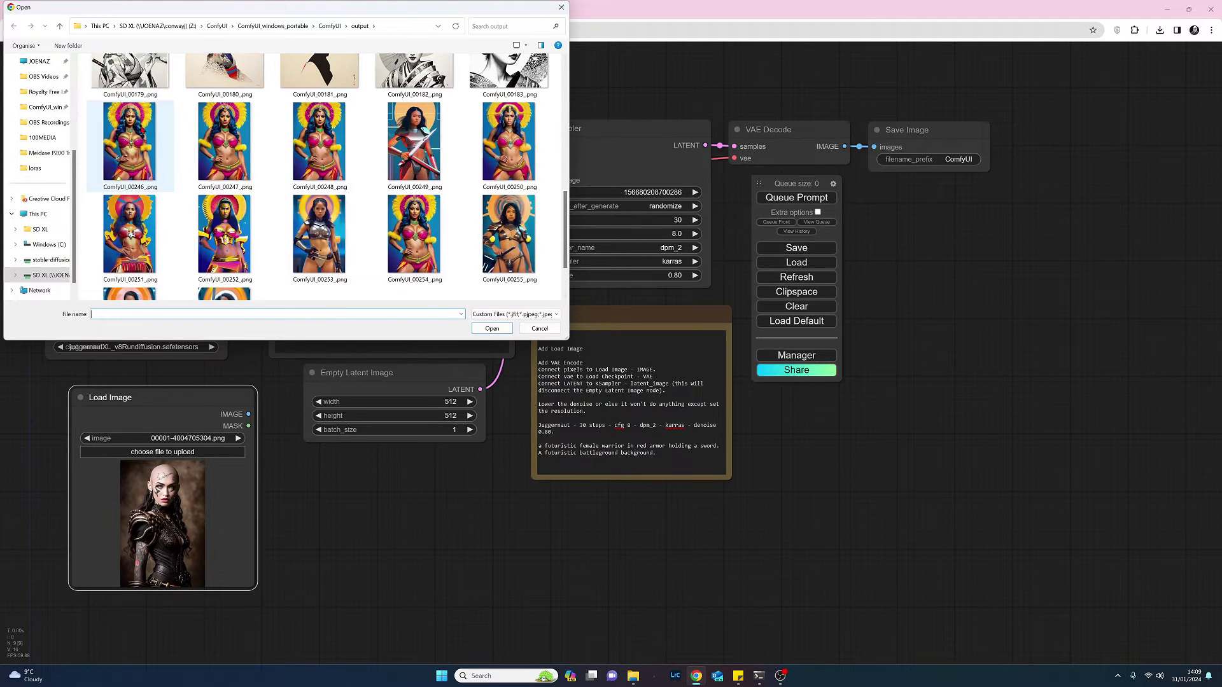
{"action": "left_click", "coordinate": [130, 143]}
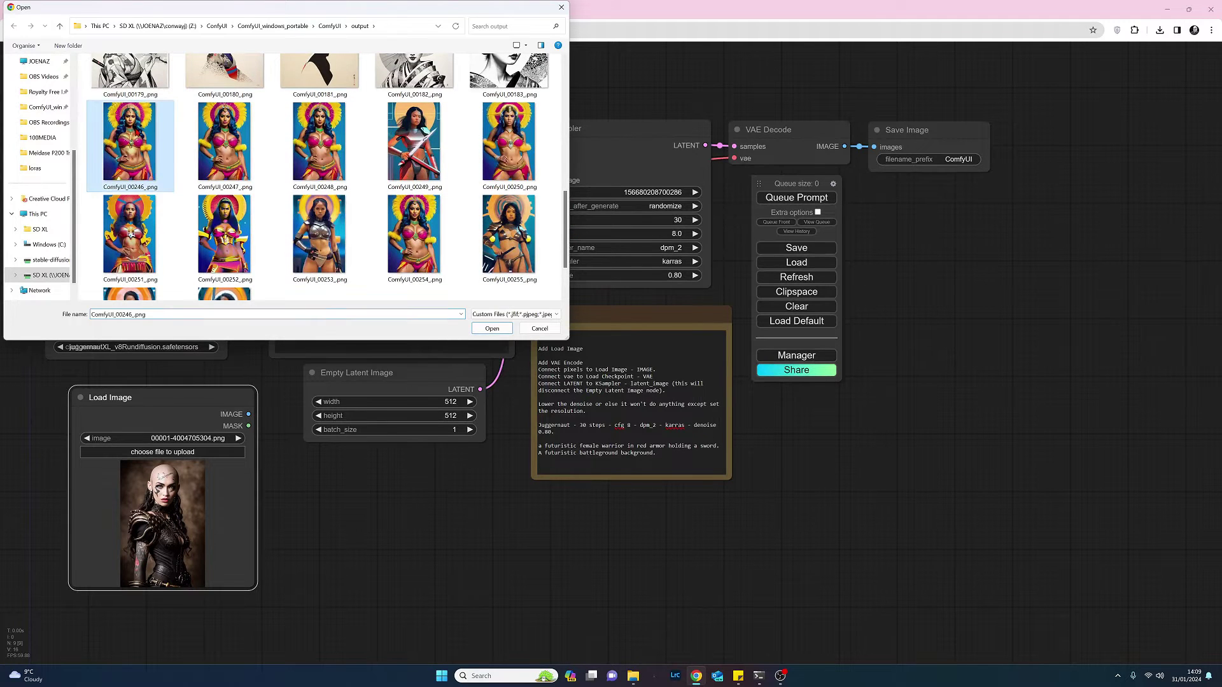
{"action": "left_click", "coordinate": [493, 329]}
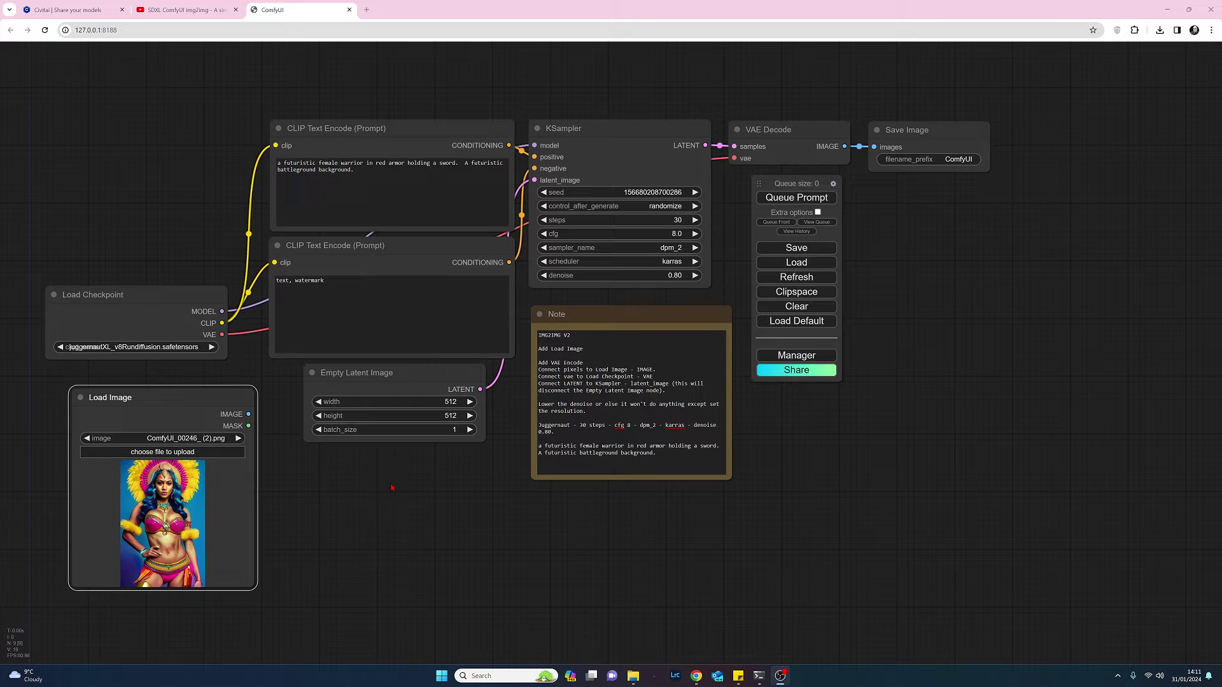
- Add a VAE Encode node from the latent category and nudge it into place below Empty Latent Image
{"action": "right_click", "coordinate": [336, 489]}
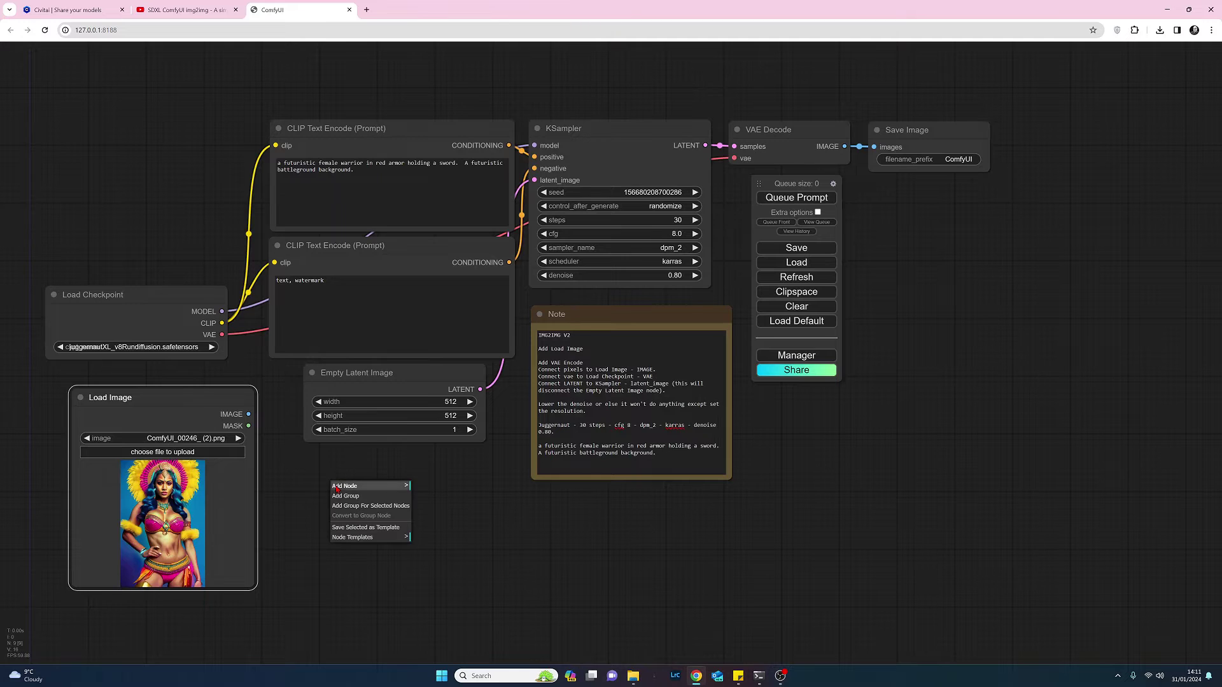
{"action": "left_click", "coordinate": [337, 487]}
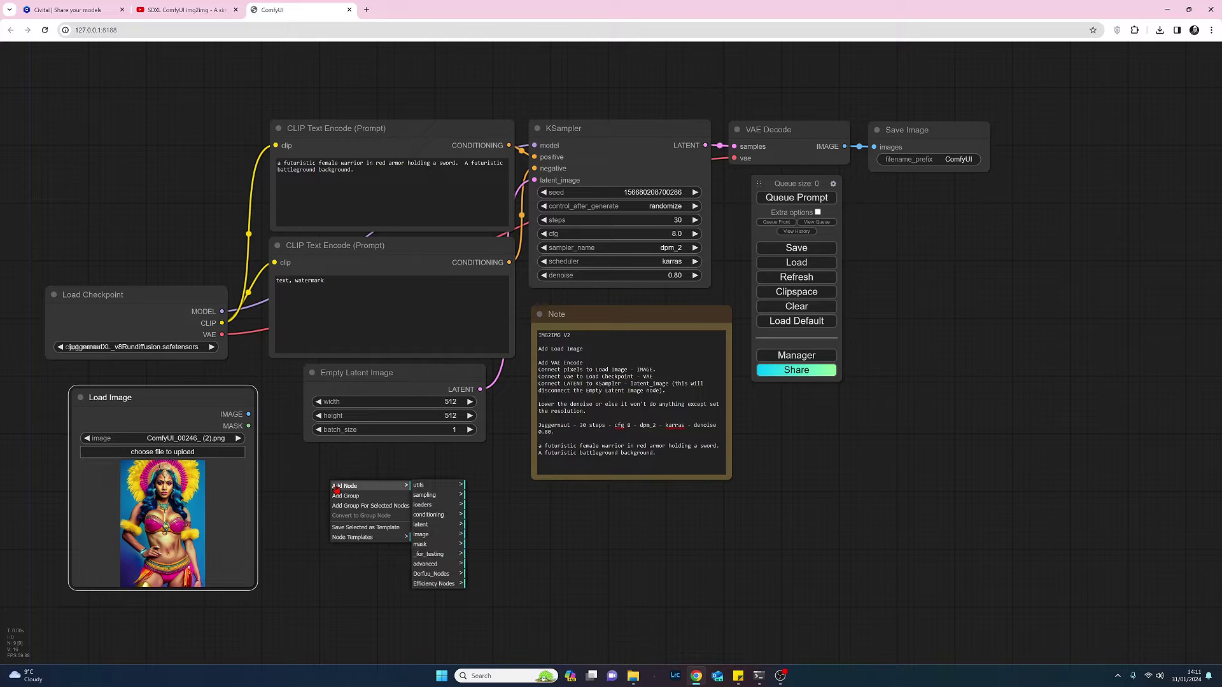
{"action": "left_click", "coordinate": [422, 527]}
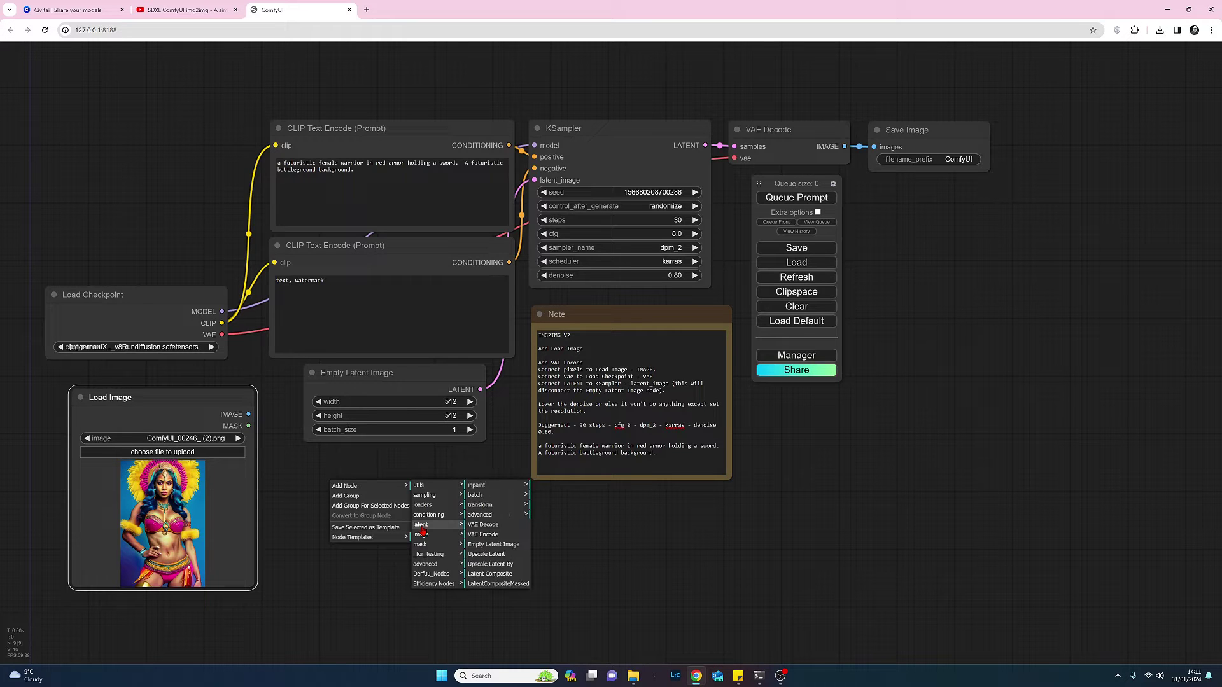
{"action": "left_click", "coordinate": [492, 538]}
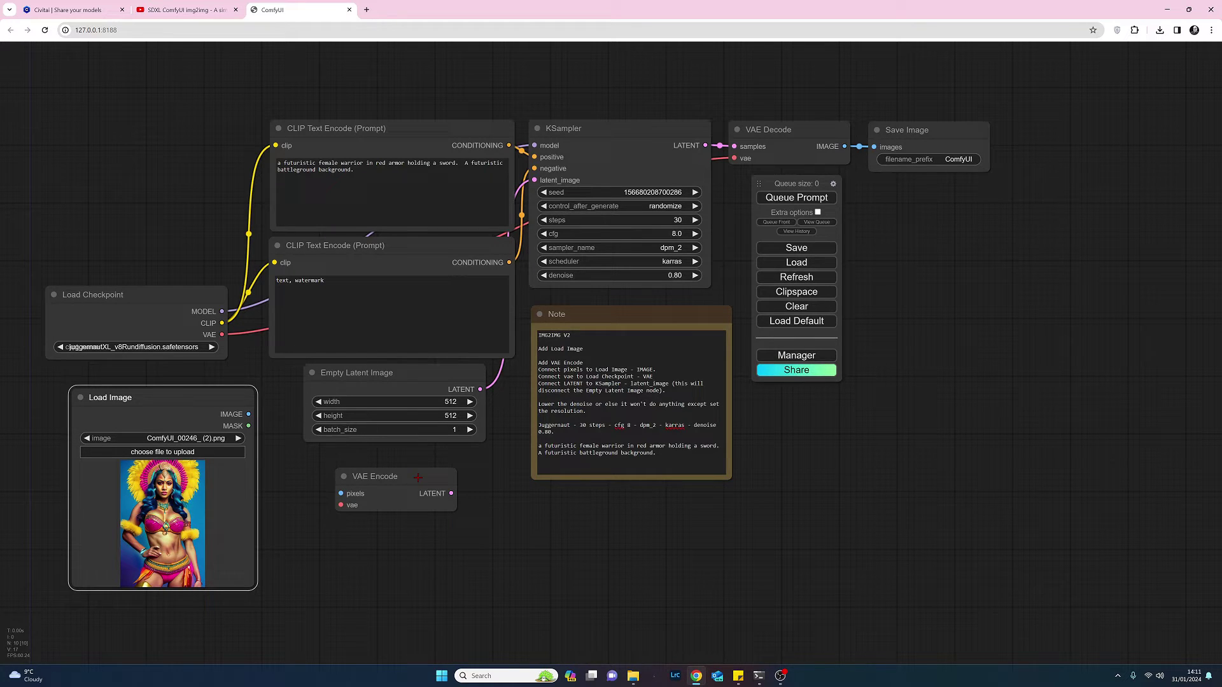
{"action": "left_click_drag", "start_coordinate": [415, 476], "coordinate": [395, 477]}
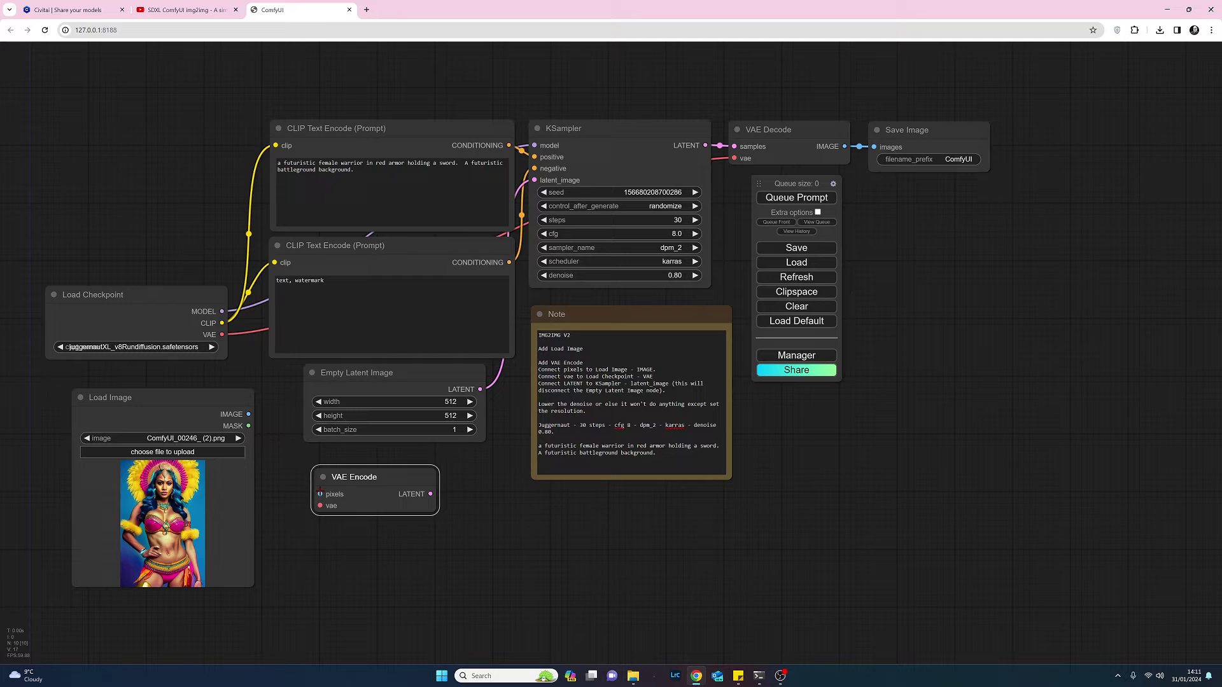
- Connect Load Image to VAE Encode pixels, checkpoint VAE to vae, and its LATENT to KSampler latent_image
{"action": "left_click_drag", "start_coordinate": [320, 494], "coordinate": [248, 414]}
{"action": "left_click_drag", "start_coordinate": [320, 506], "coordinate": [222, 335]}
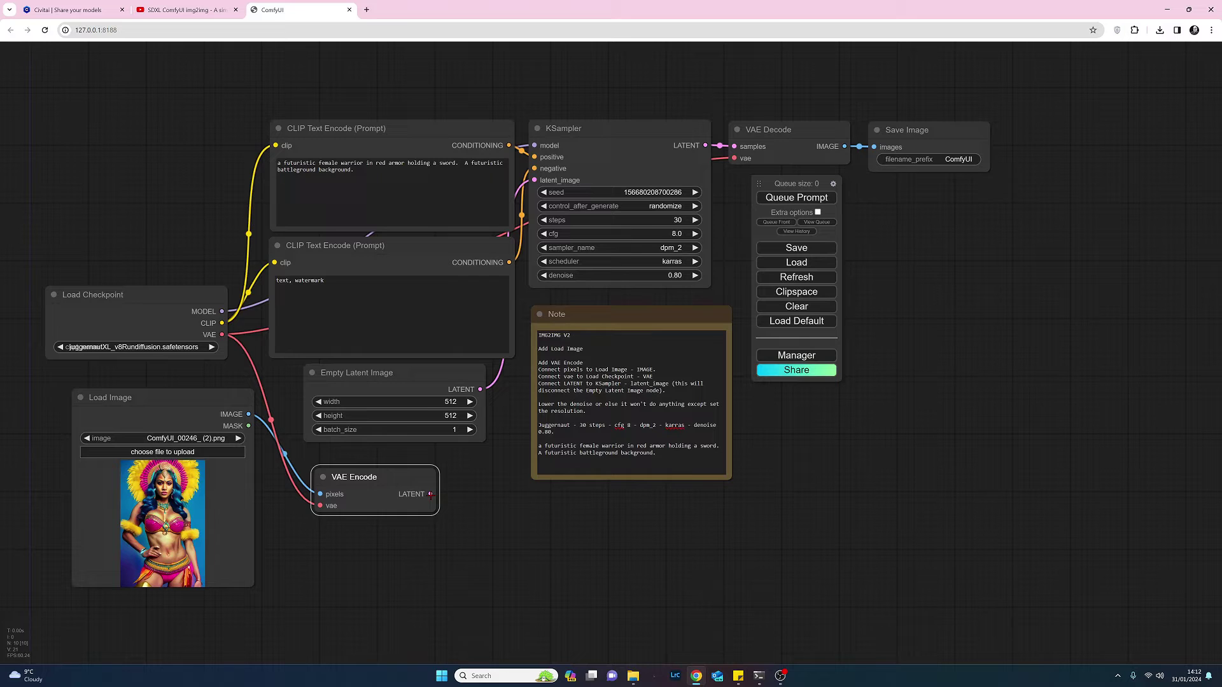
{"action": "left_click_drag", "start_coordinate": [431, 495], "coordinate": [536, 182]}
- Move VAE Encode up beside Load Image and park Empty Latent Image just beneath it
{"action": "left_click_drag", "start_coordinate": [402, 376], "coordinate": [386, 547]}
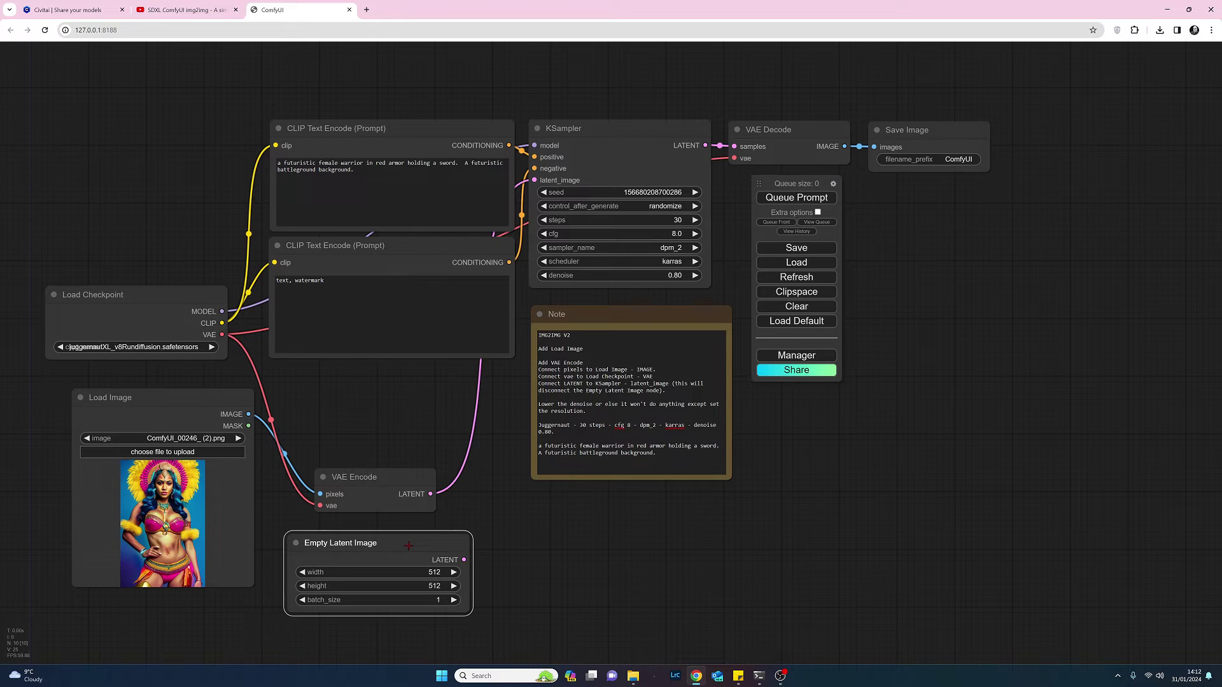
{"action": "mouse_move", "coordinate": [405, 544]}
{"action": "left_mouse_down"}
{"action": "mouse_move", "coordinate": [420, 546]}
{"action": "mouse_move", "coordinate": [406, 543]}
{"action": "left_mouse_up"}
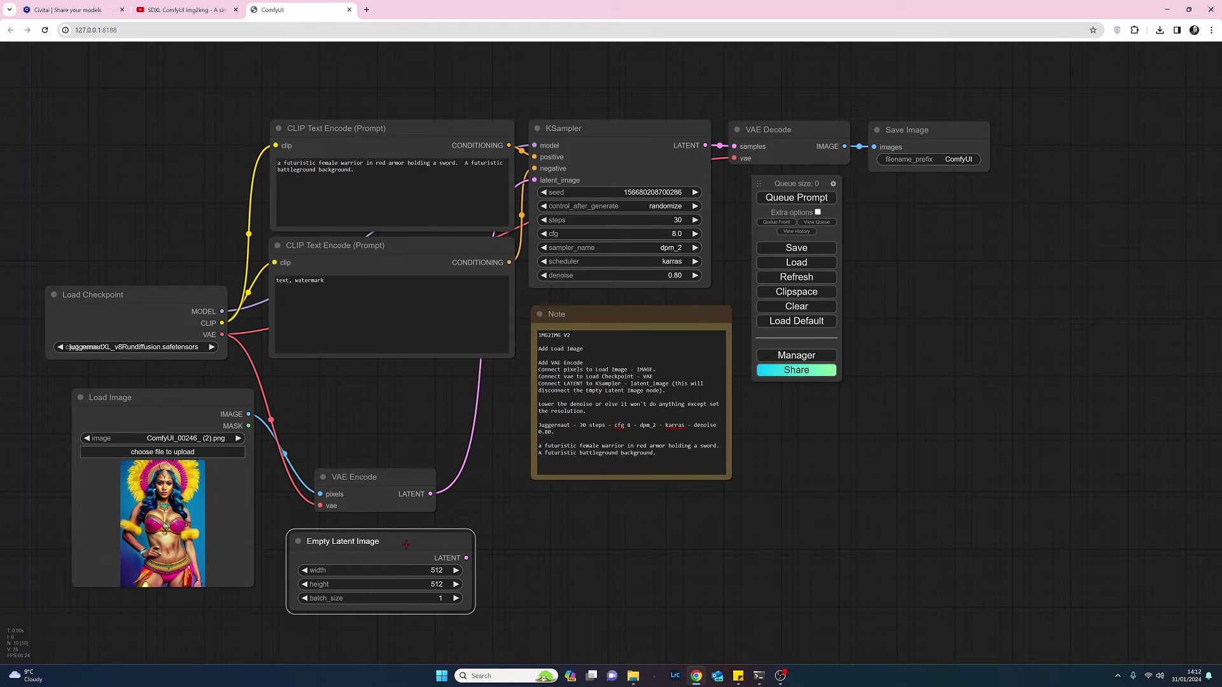
{"action": "left_click_drag", "start_coordinate": [391, 478], "coordinate": [395, 429]}
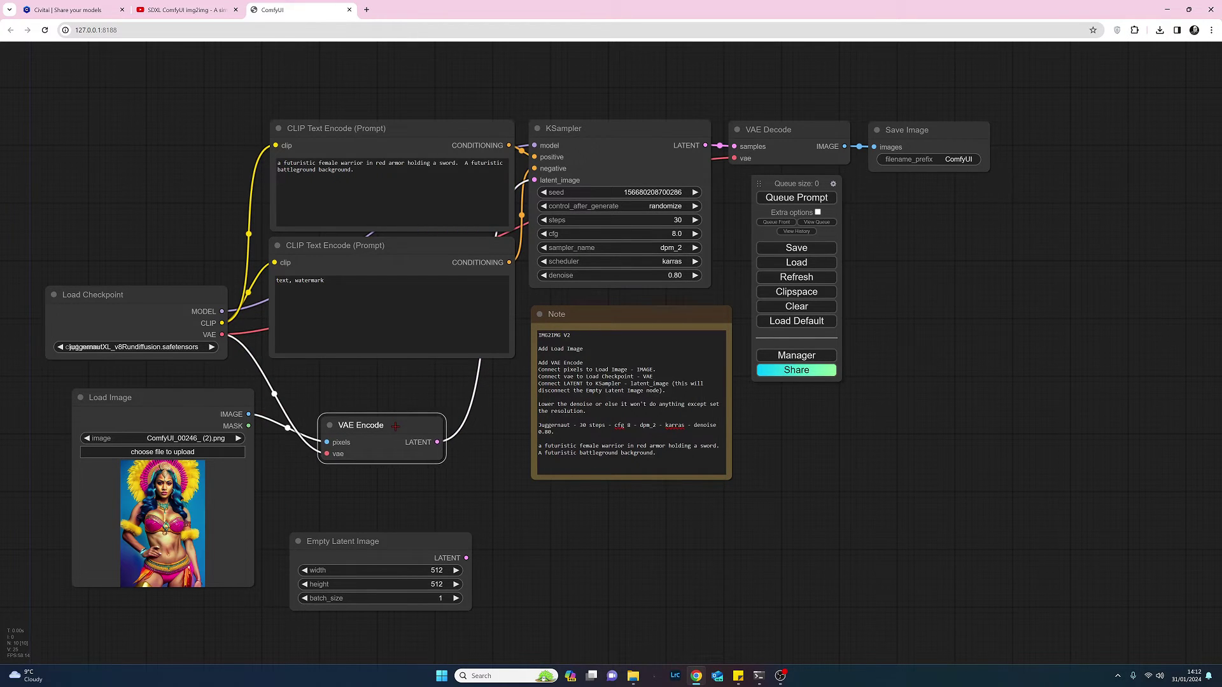
{"action": "left_click_drag", "start_coordinate": [393, 545], "coordinate": [400, 508]}
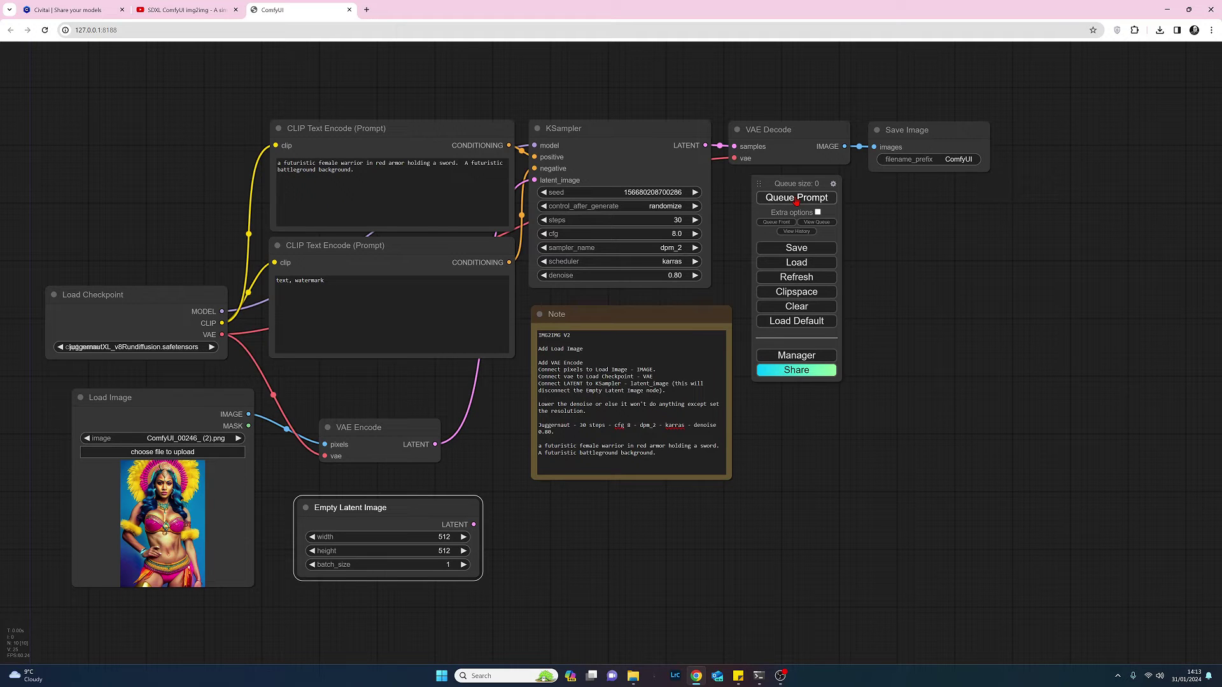
- Queue the prompt to render the red-armoured warrior, then bring up the output folder
{"action": "left_click", "coordinate": [796, 199]}
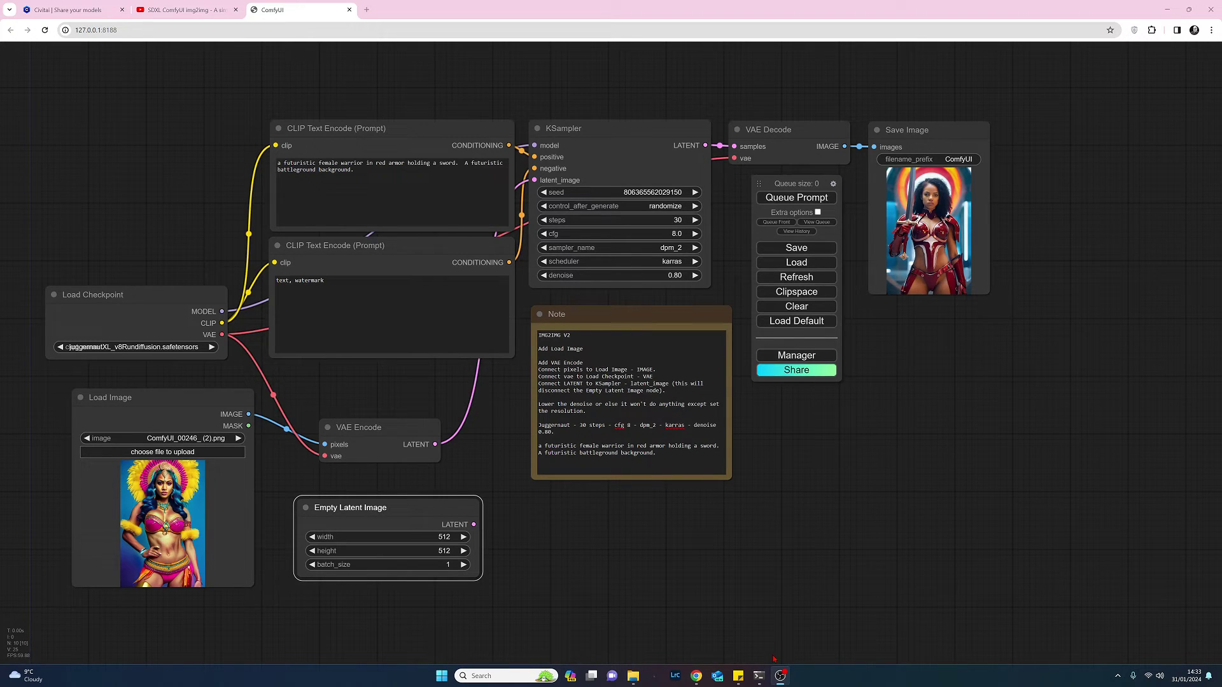
{"action": "left_click", "coordinate": [634, 678]}
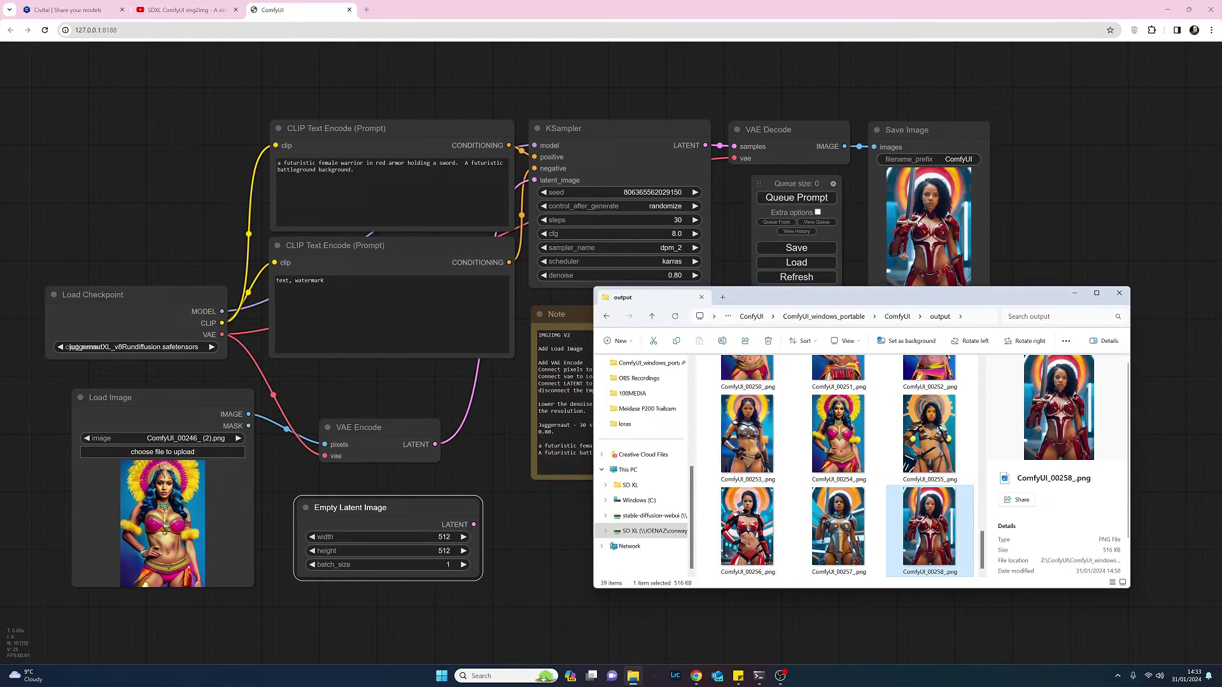
- Open ComfyUI_00258_.png in Photos and zoom in on the warrior
{"action": "double_click", "coordinate": [929, 528]}
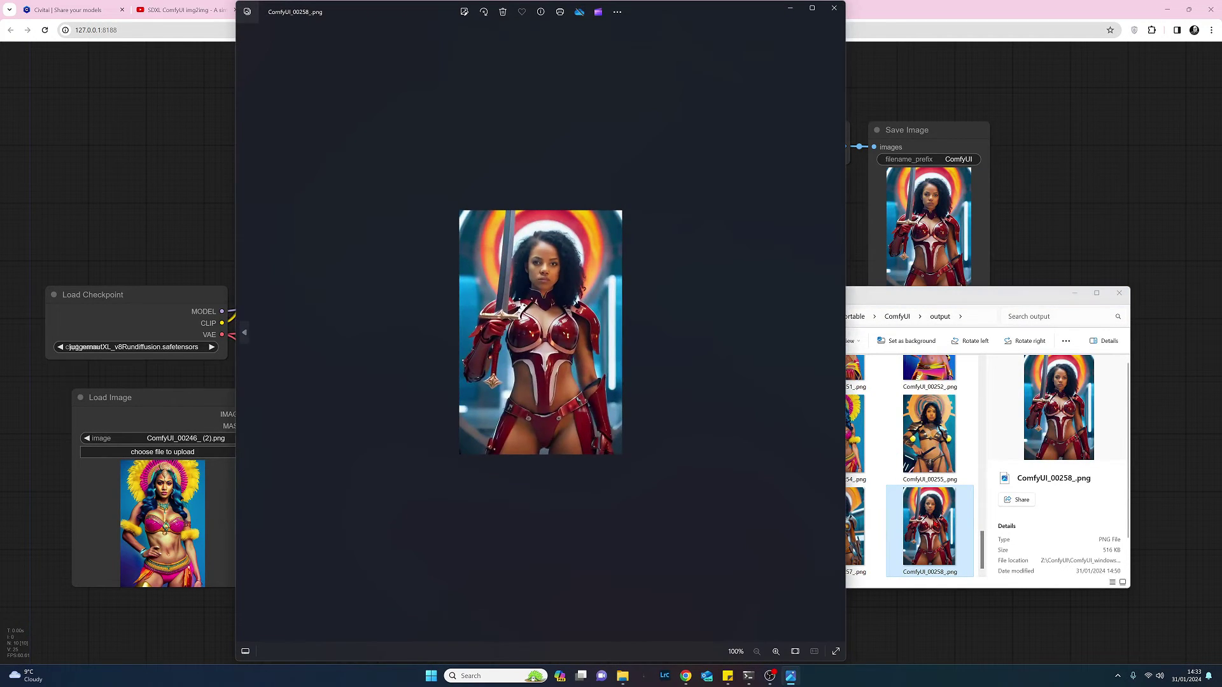
{"action": "scroll", "coordinate": [802, 390], "scroll_direction": "up", "scroll_amount": 5}
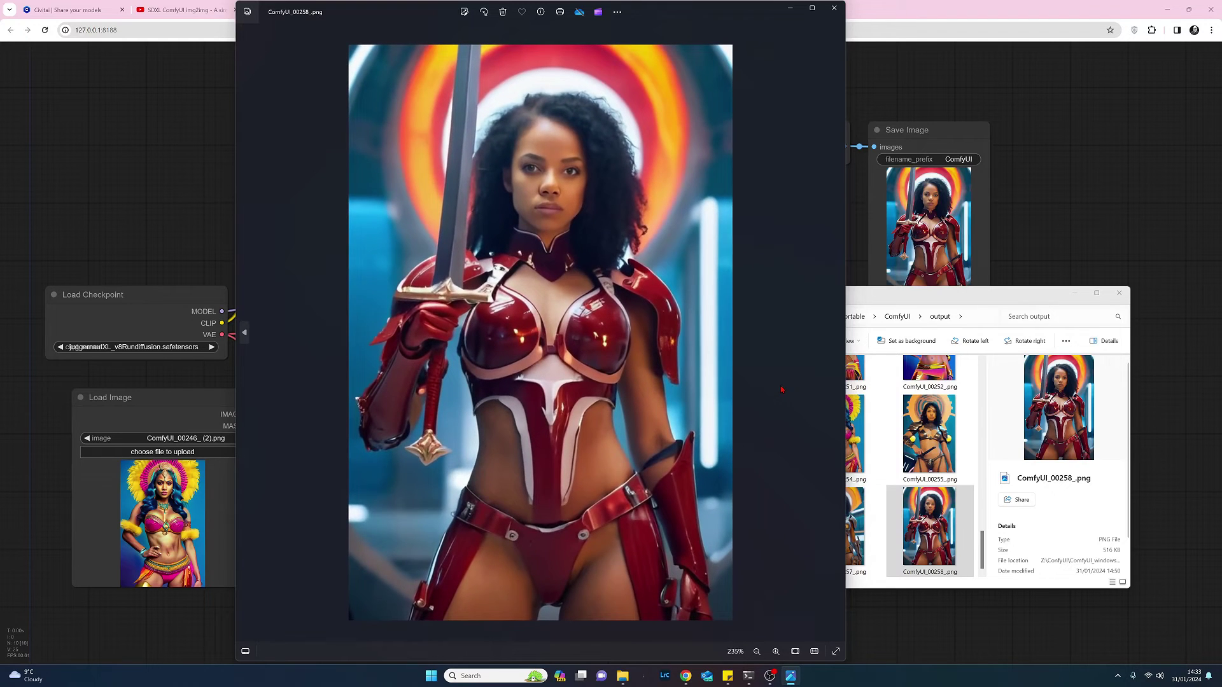
{"action": "scroll", "coordinate": [782, 389], "scroll_direction": "down", "scroll_amount": 1}
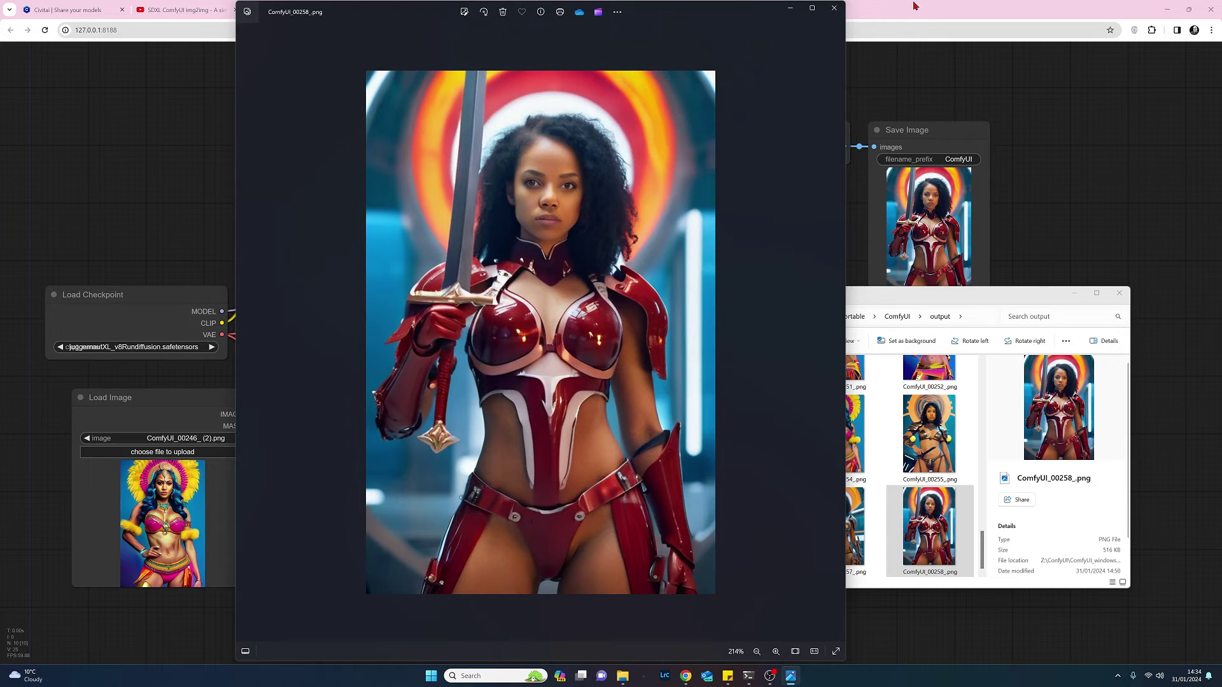
- Close Photos, move the output folder window up-left, and scroll back to the 00246 thumbnails
{"action": "left_click", "coordinate": [834, 8]}
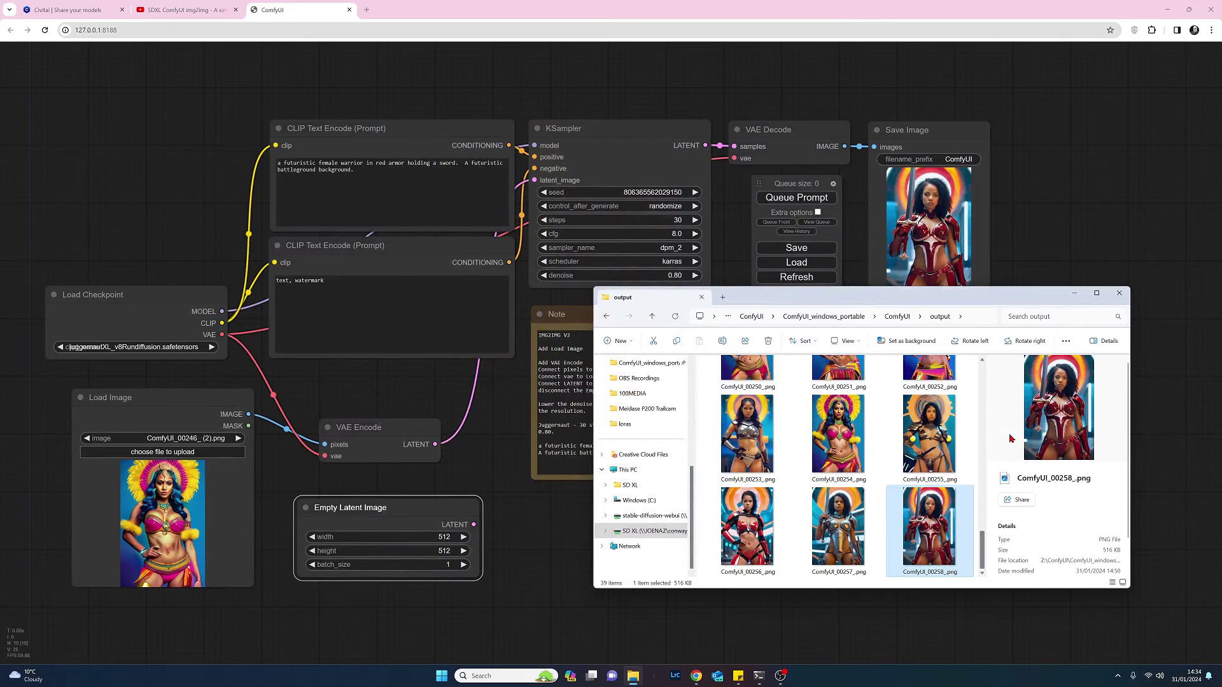
{"action": "left_click_drag", "start_coordinate": [946, 302], "coordinate": [746, 222]}
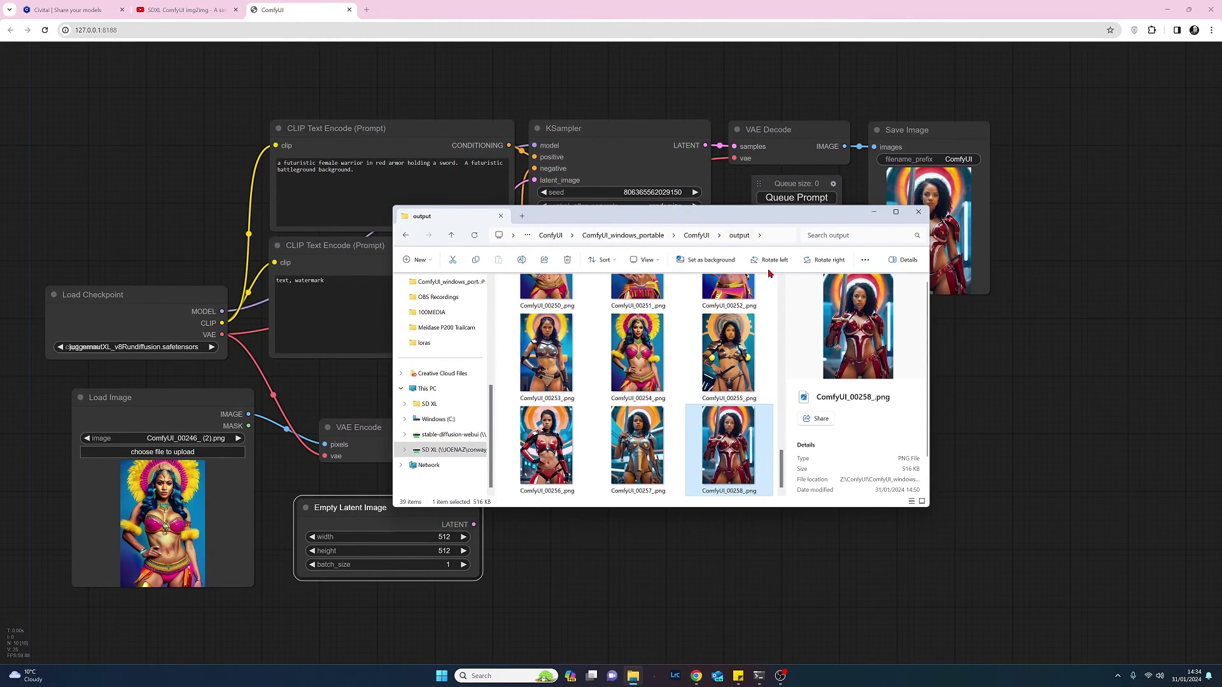
{"action": "left_click_drag", "start_coordinate": [785, 474], "coordinate": [792, 431]}
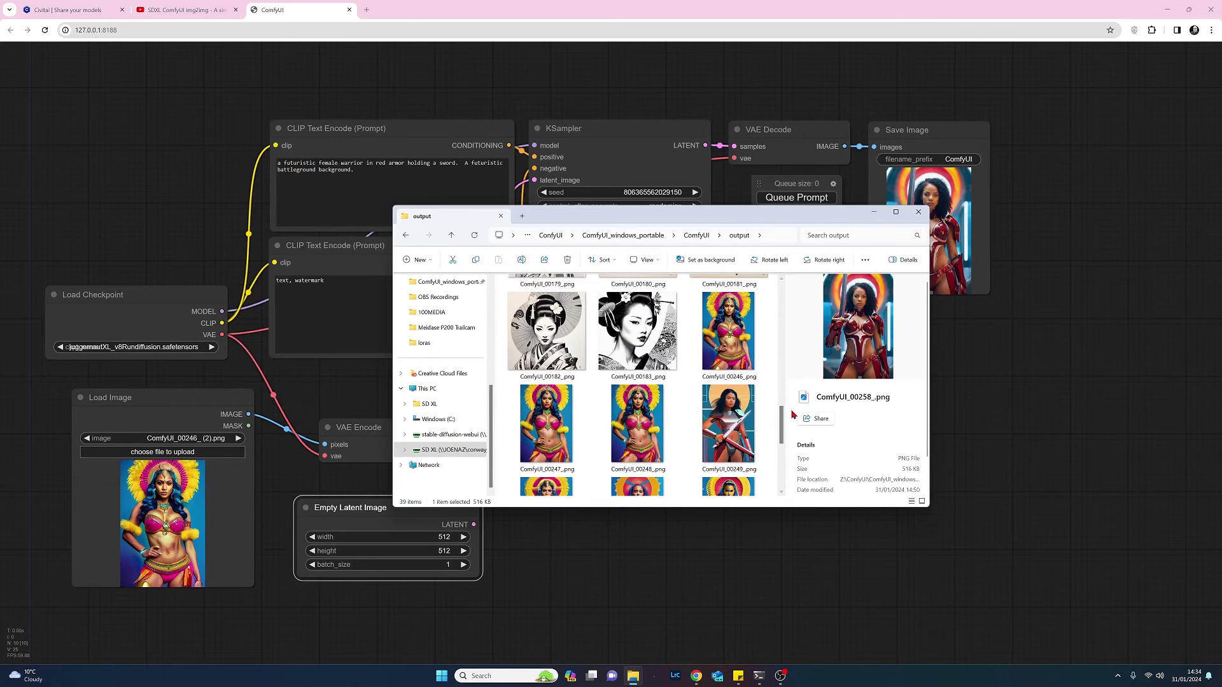
- Open the dancer image ComfyUI_00246_.png zoomed in and step forward to ComfyUI_00249_.png
{"action": "double_click", "coordinate": [730, 338]}
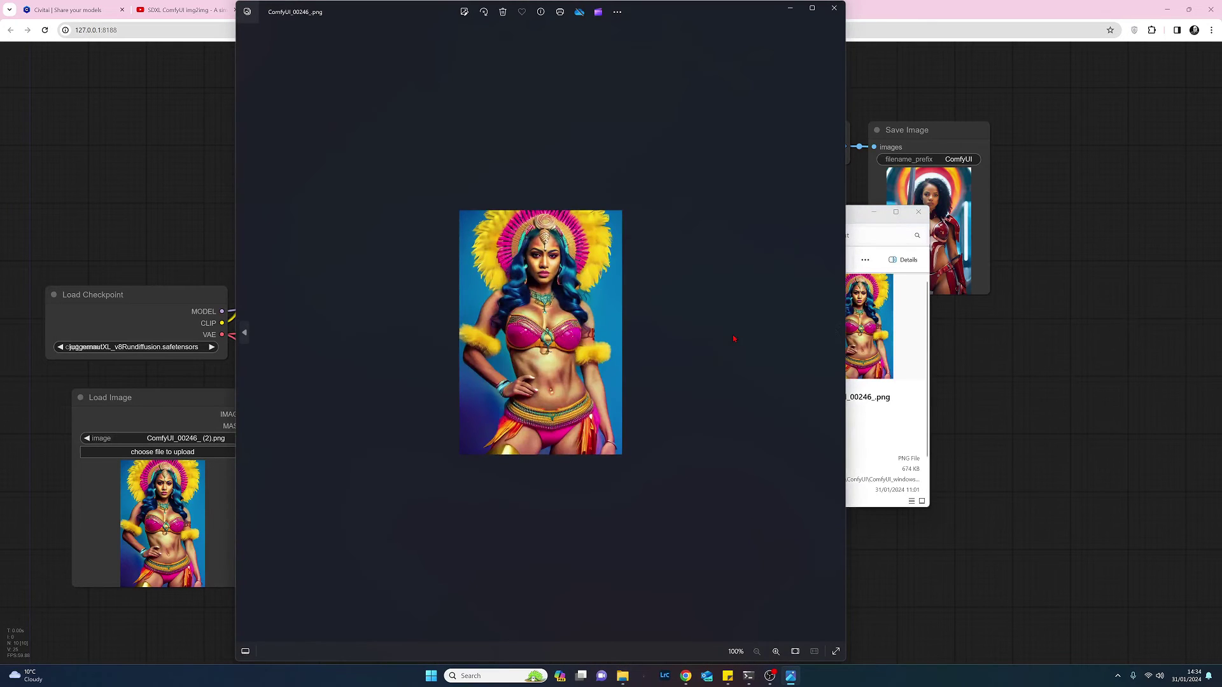
{"action": "scroll", "coordinate": [711, 367], "scroll_direction": "up", "scroll_amount": 3}
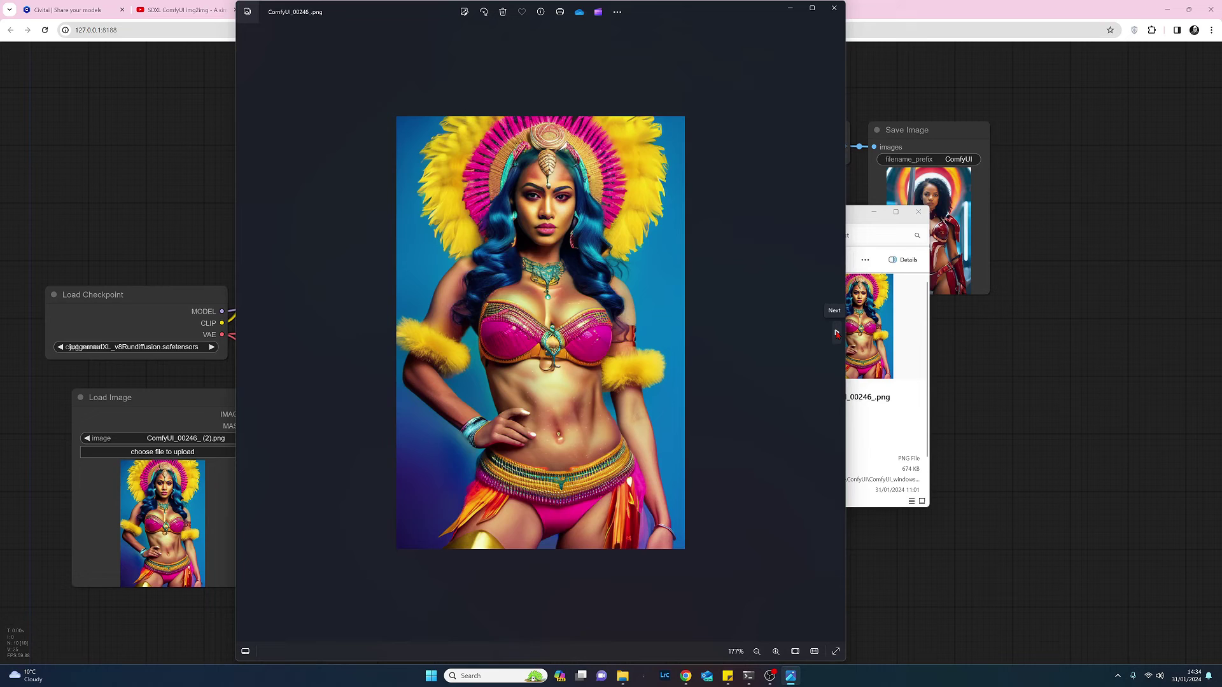
{"action": "left_click", "coordinate": [836, 333]}
{"action": "left_click", "coordinate": [836, 333]}
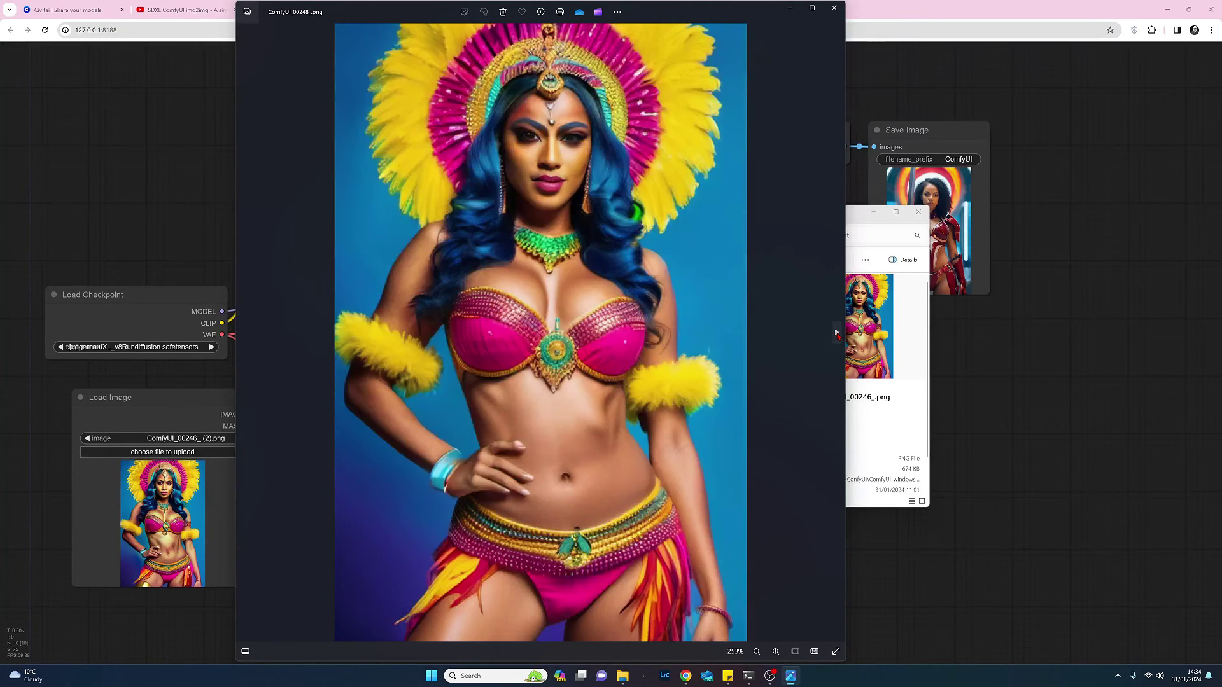
{"action": "left_click", "coordinate": [836, 333]}
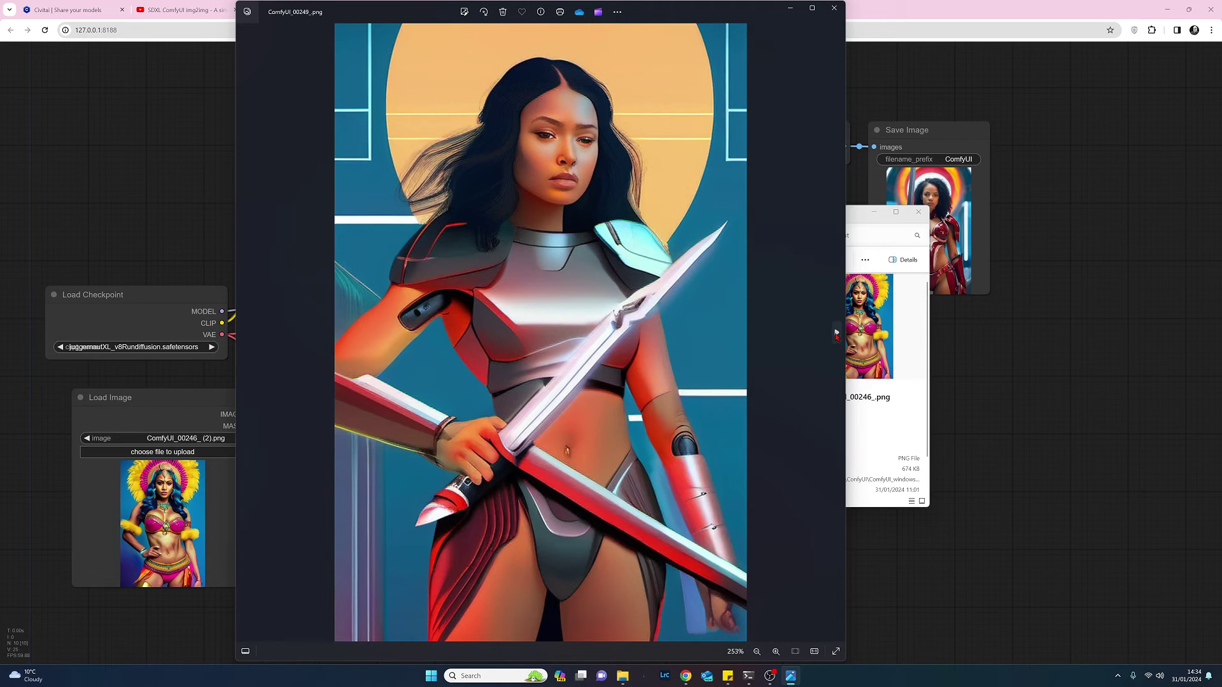
- Step through renders ComfyUI_00250_.png onward to the final warrior ComfyUI_00258_.png
{"action": "left_click", "coordinate": [836, 333]}
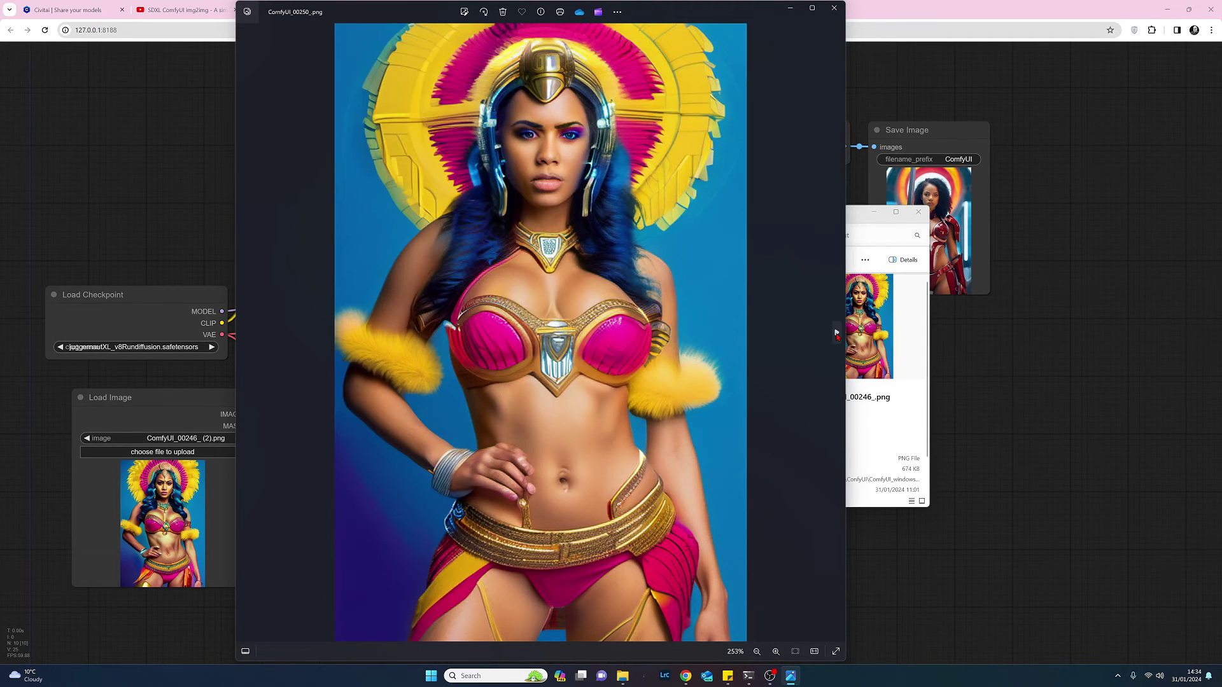
{"action": "left_click", "coordinate": [836, 332]}
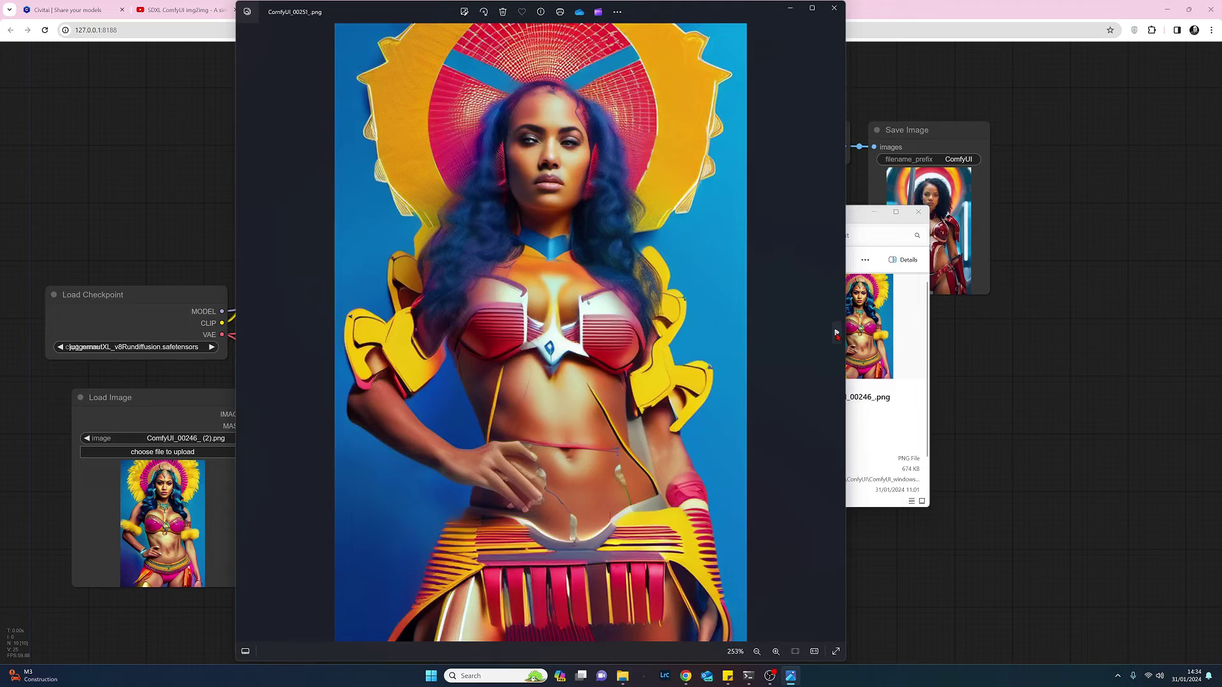
{"action": "left_click", "coordinate": [837, 333]}
{"action": "left_click", "coordinate": [836, 333]}
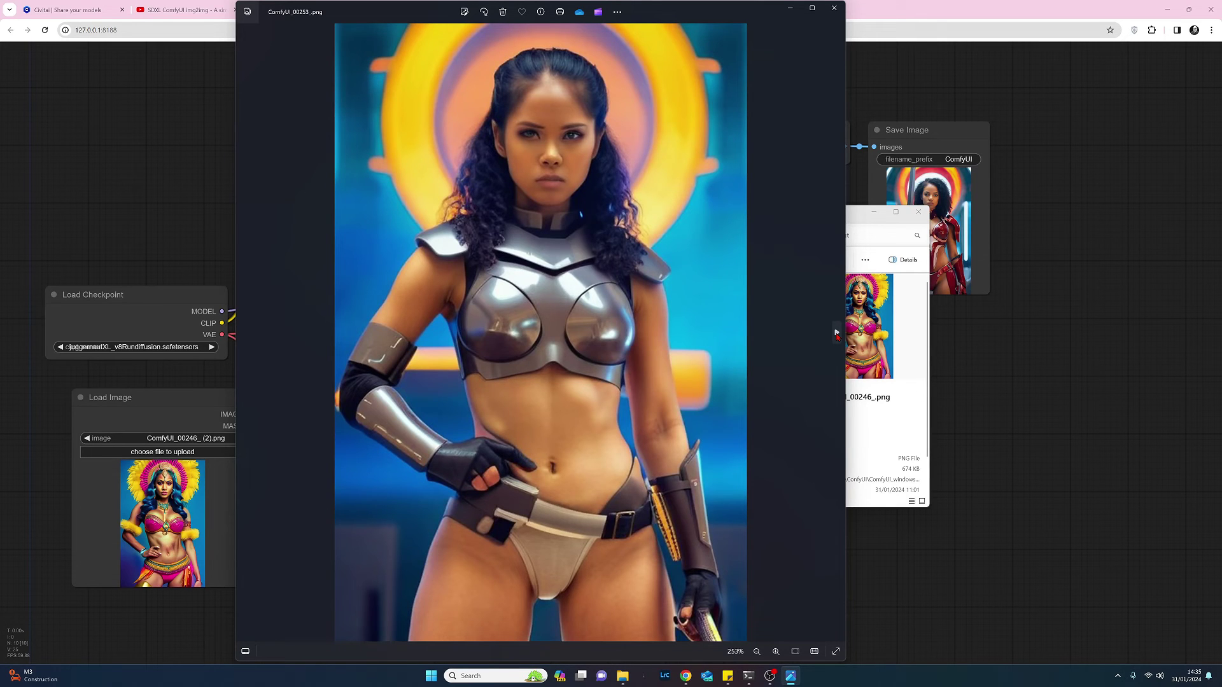
{"action": "left_click", "coordinate": [836, 333]}
{"action": "left_click", "coordinate": [836, 332]}
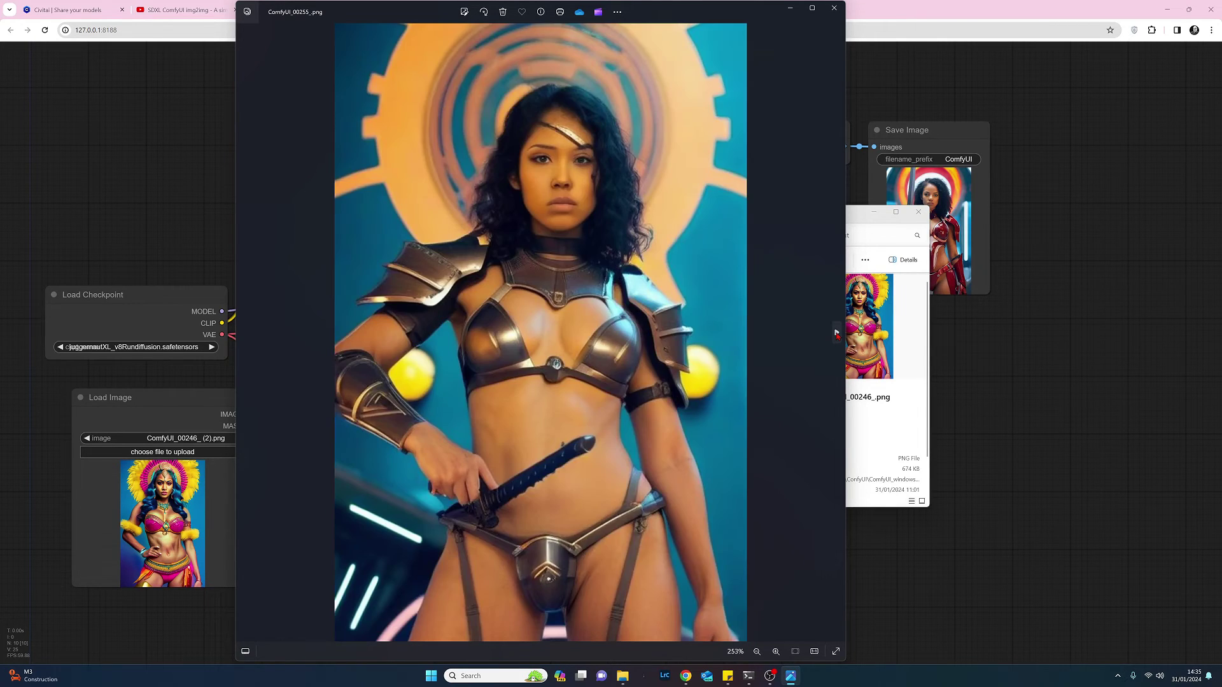
{"action": "left_click", "coordinate": [836, 333]}
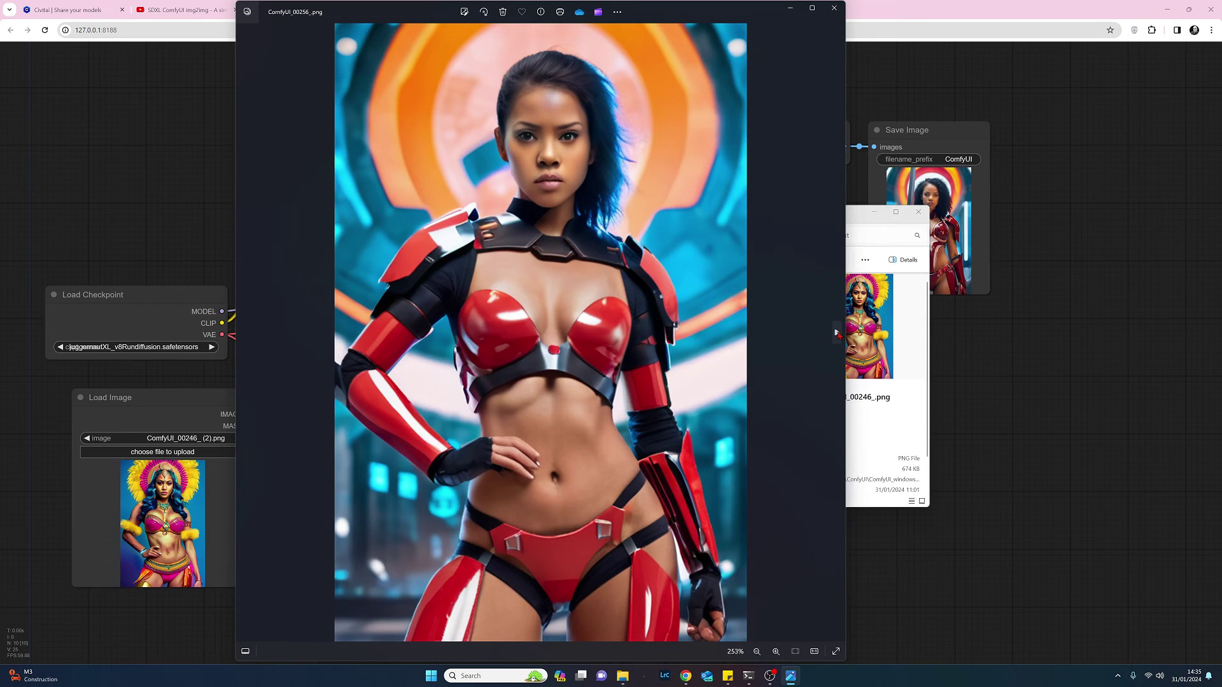
{"action": "left_click", "coordinate": [837, 333]}
{"action": "left_click", "coordinate": [837, 335]}
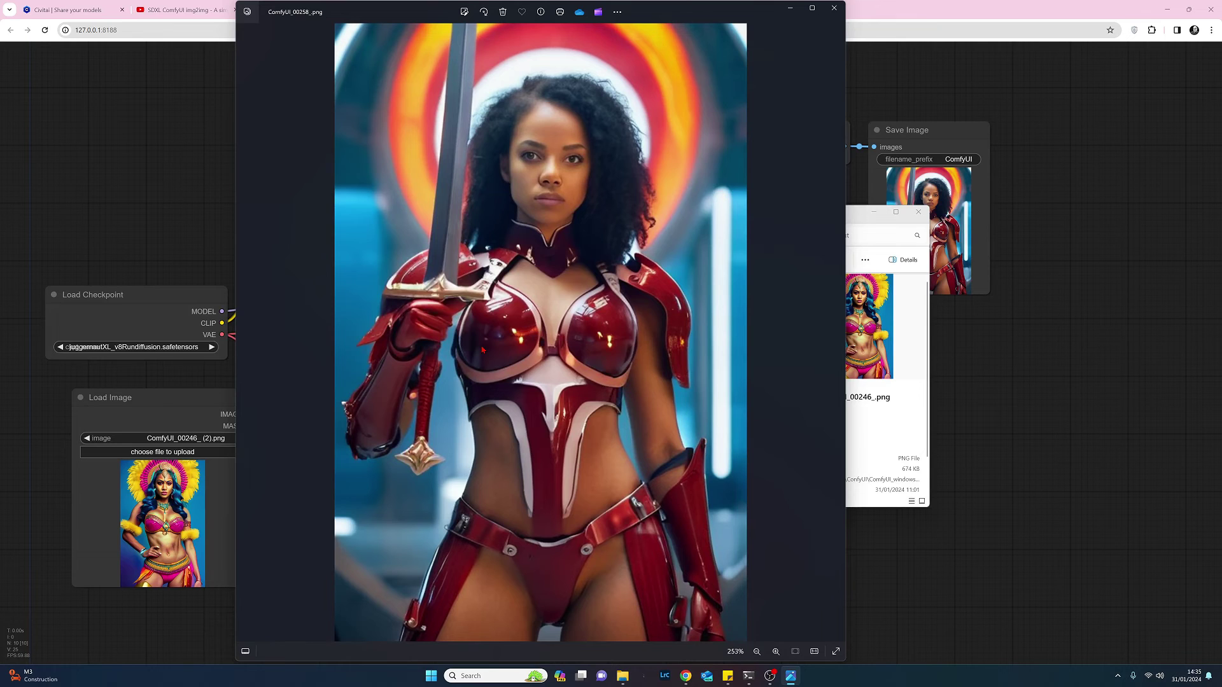
- Close Photos and minimise the output folder to reveal the ComfyUI img2img graph
{"action": "left_click", "coordinate": [834, 9]}
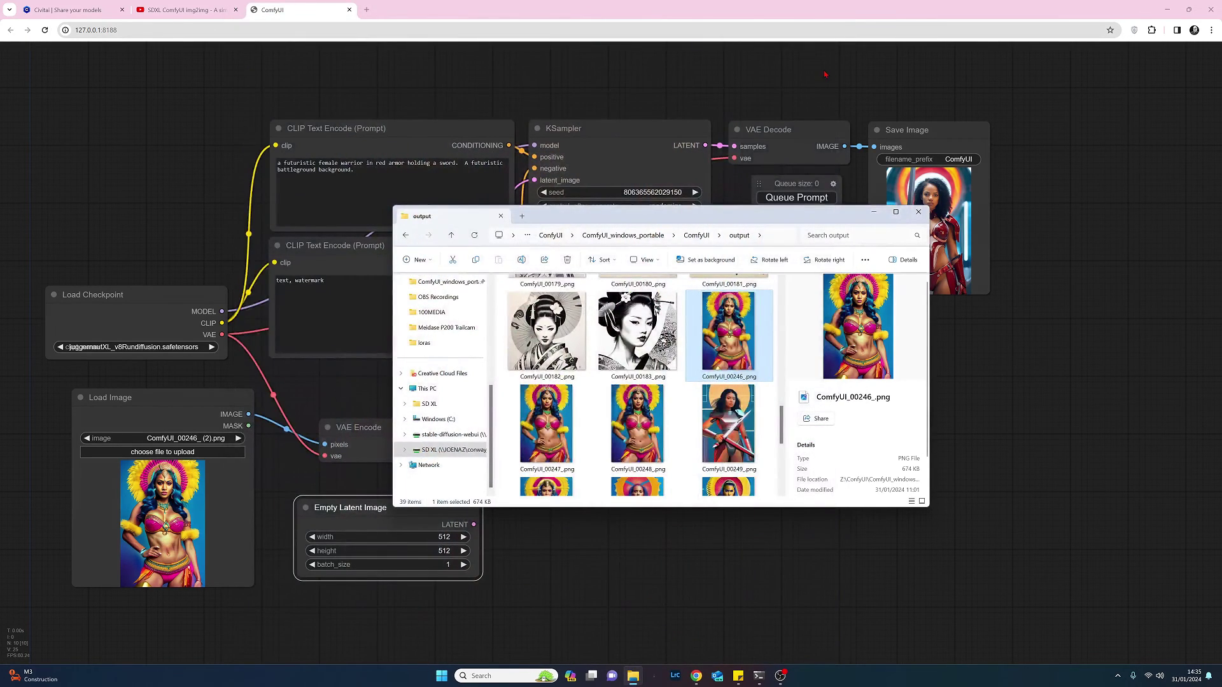
{"action": "left_click", "coordinate": [874, 214]}
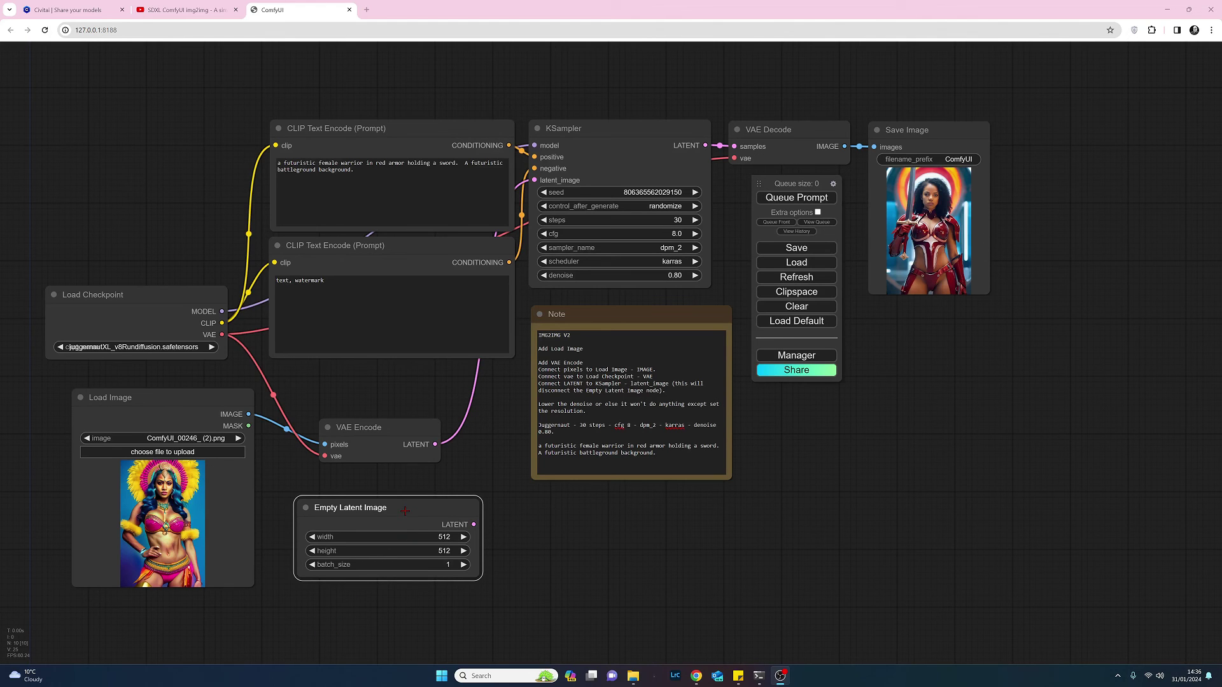
- Nudge the Empty Latent Image node slightly up-left and type 'IM' into the Note
{"action": "mouse_move", "coordinate": [404, 509]}
{"action": "left_mouse_down"}
{"action": "mouse_move", "coordinate": [391, 520]}
{"action": "mouse_move", "coordinate": [395, 502]}
{"action": "left_mouse_up"}
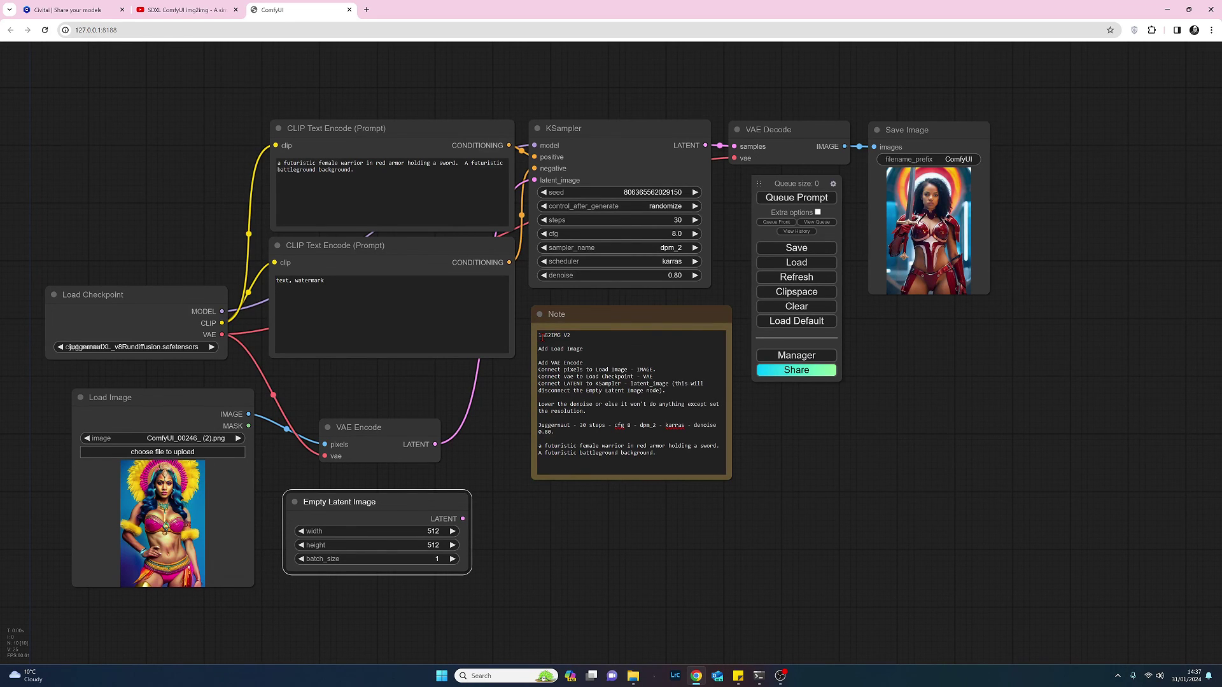
{"action": "type", "text": "IM"}
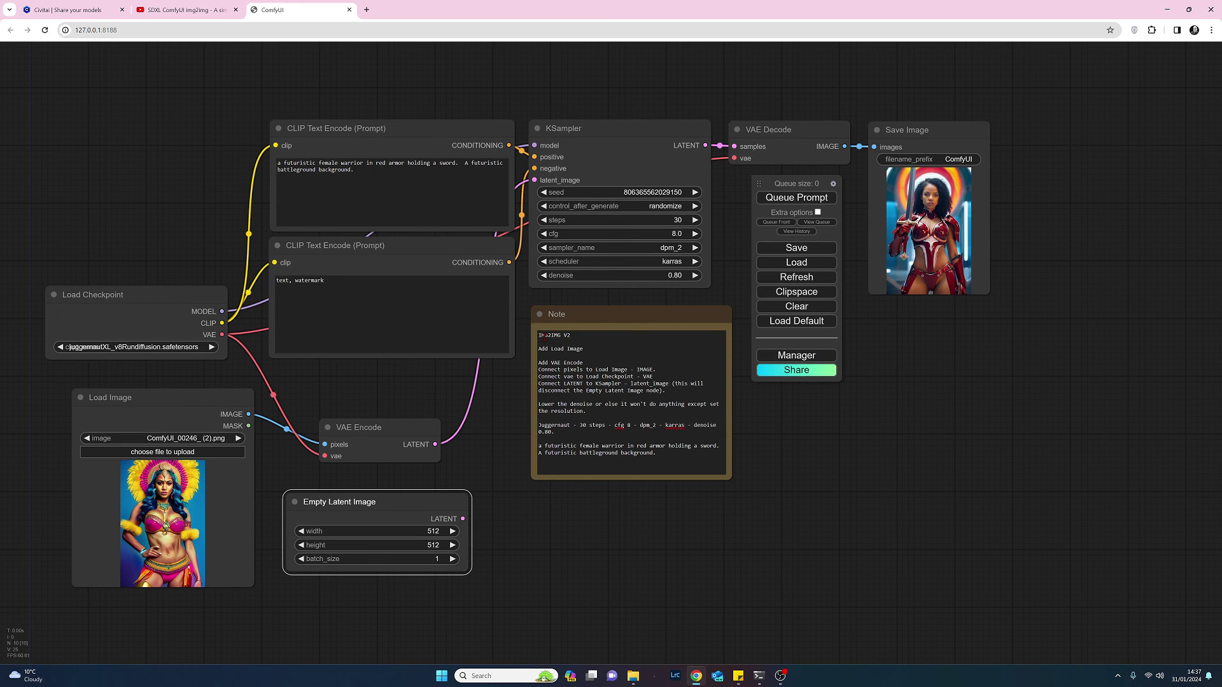